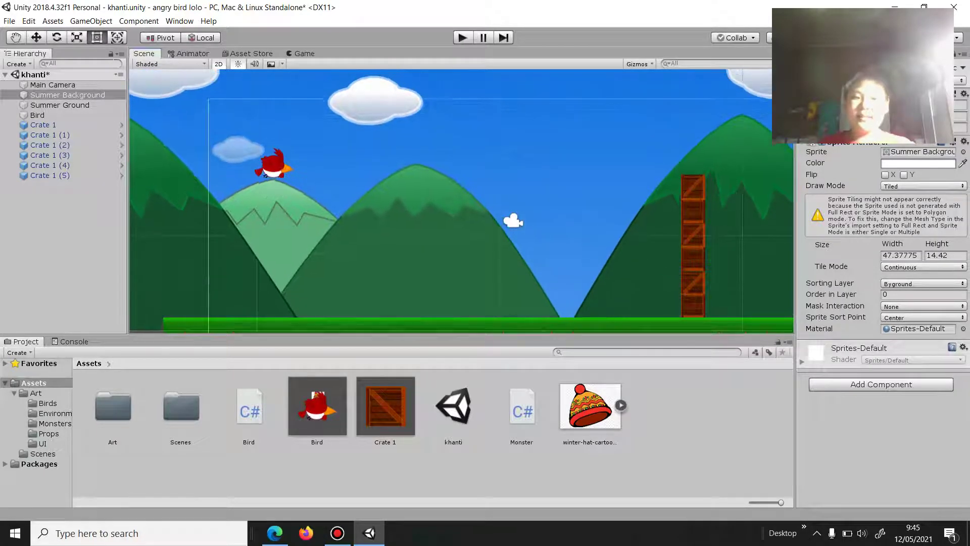
Step: Pan the Scene view to show the ground and crates, then run the level in Play mode
middle_click_drag(455, 203, 336, 114)
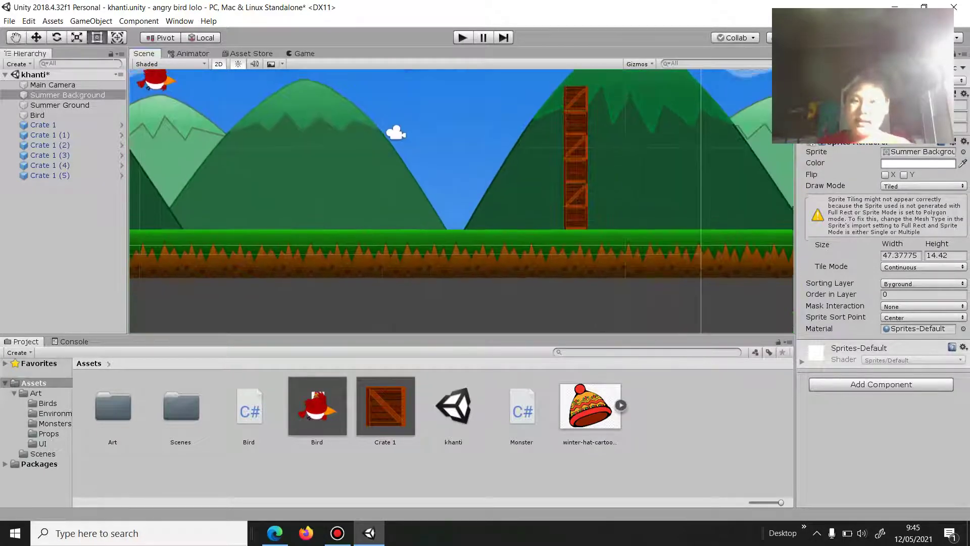
key("ctrl+p")
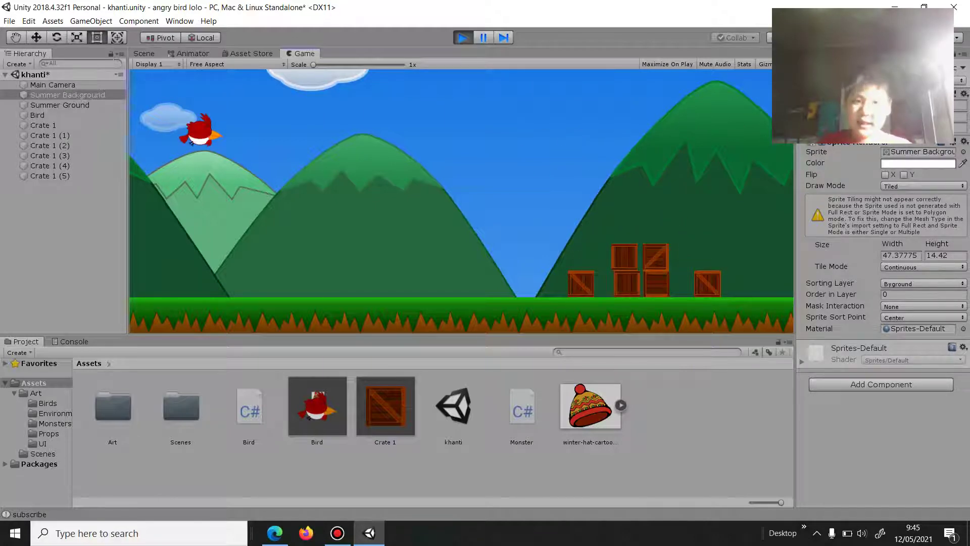
Step: Stop play, zoom the Scene view, then test-launch the bird at the crates and stop
key("ctrl+p")
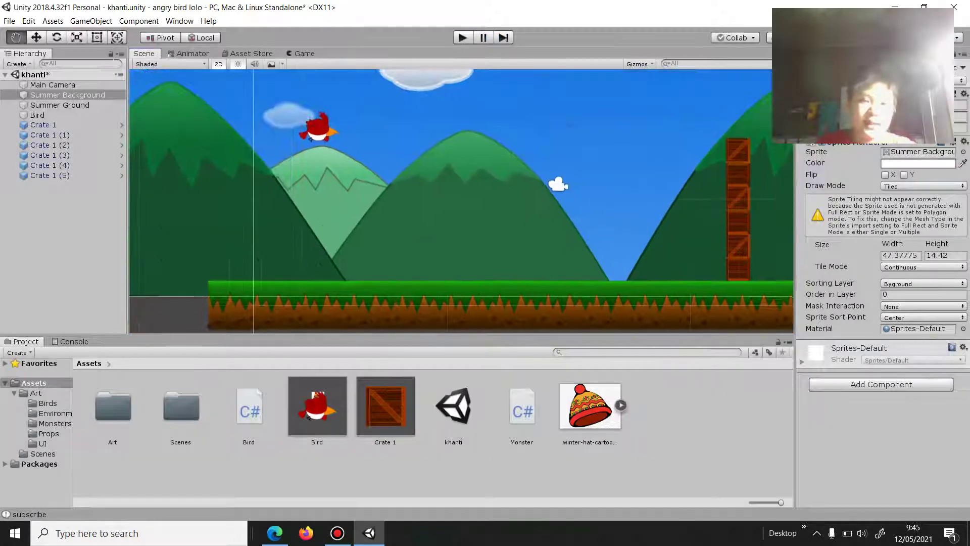
scroll(292, 110, "up", 3)
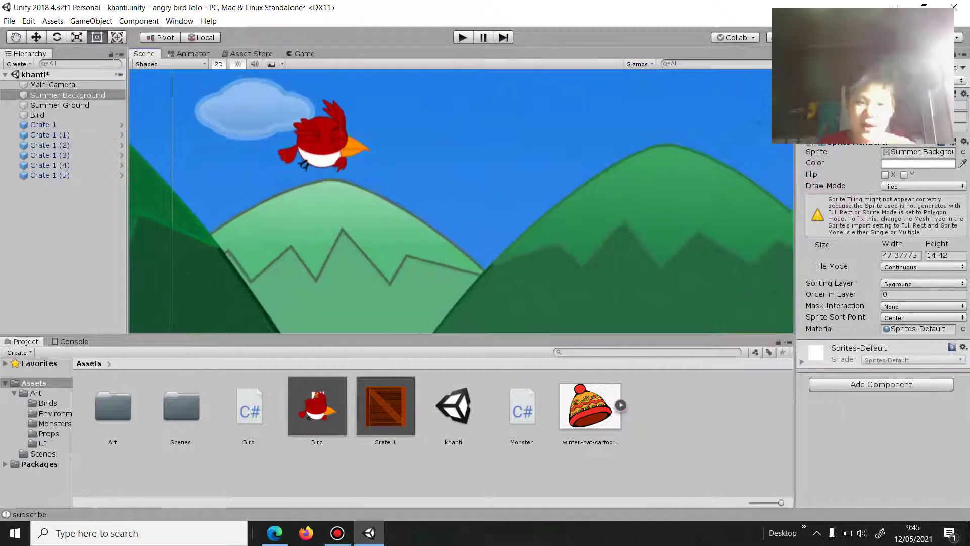
scroll(462, 200, "down", 3)
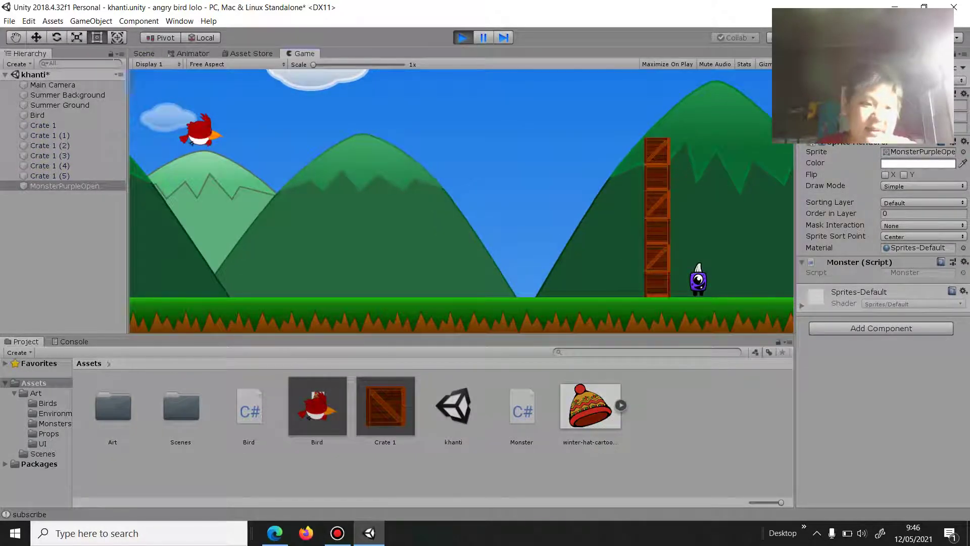
left_click_drag(200, 131, 178, 139)
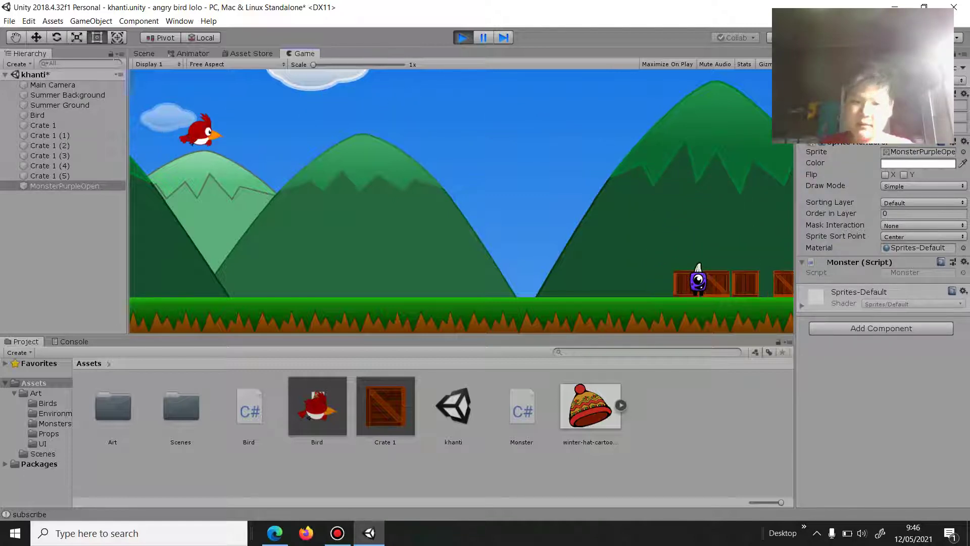
key("ctrl+p")
left_click(521, 410)
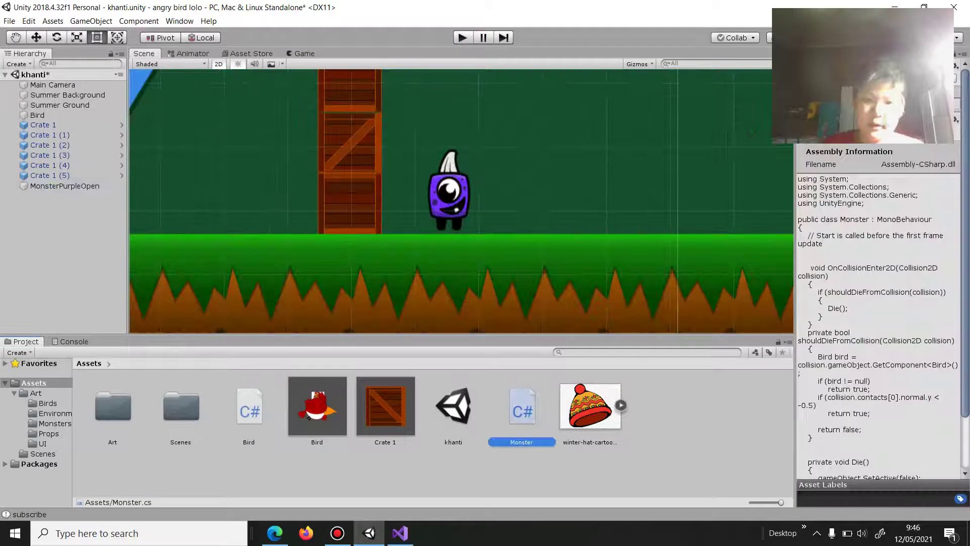
key("ctrl+p")
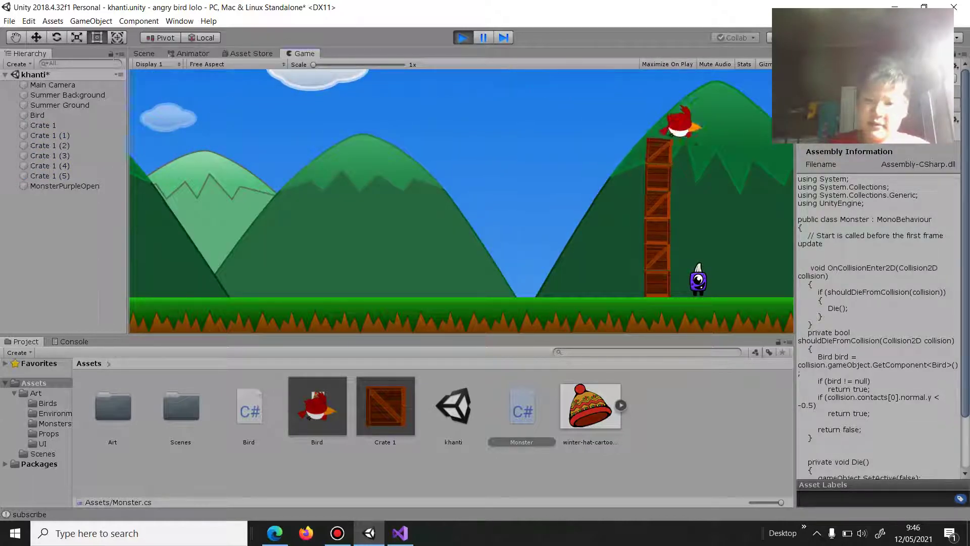
key("ctrl+p")
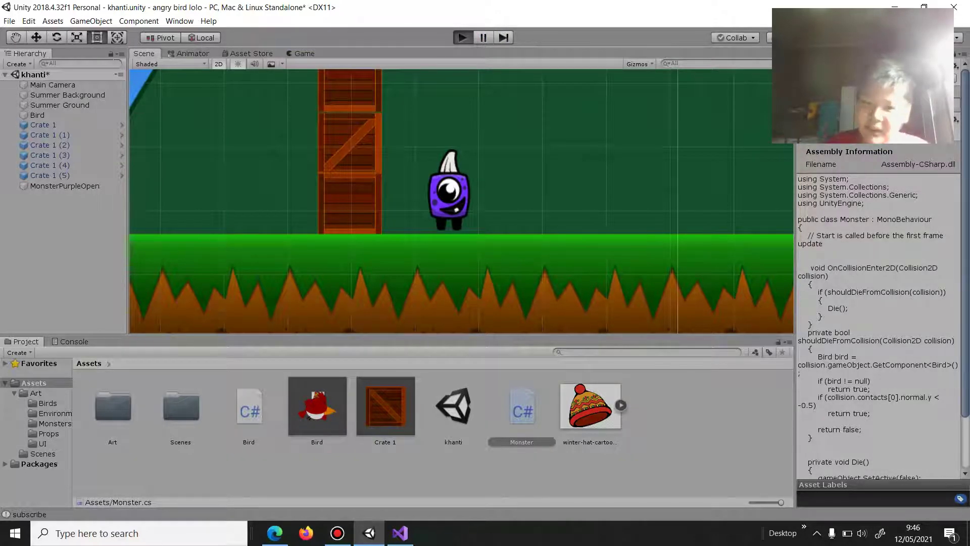
key("ctrl+p")
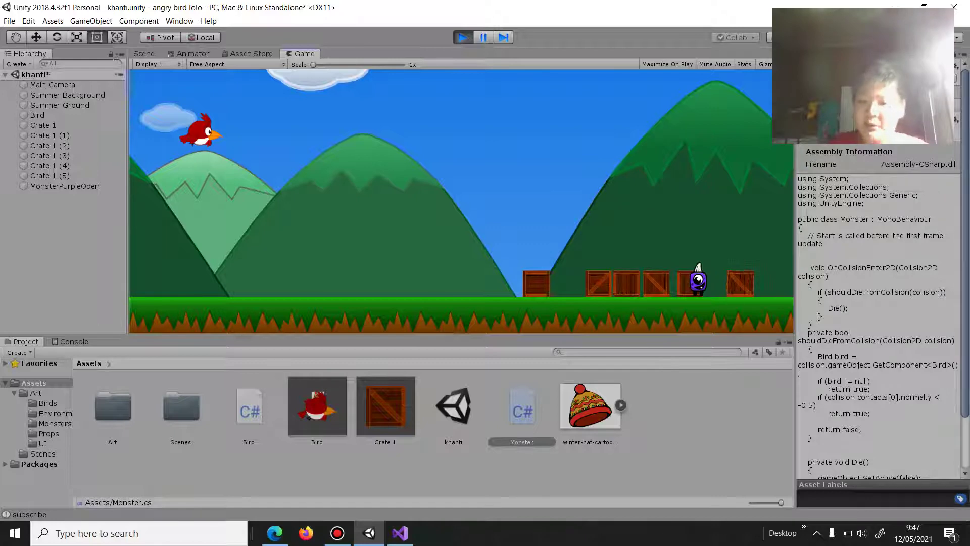
key("ctrl+p")
Step: Add collider and Rigidbody 2D components to the MonsterPurpleOpen object
left_click(64, 186)
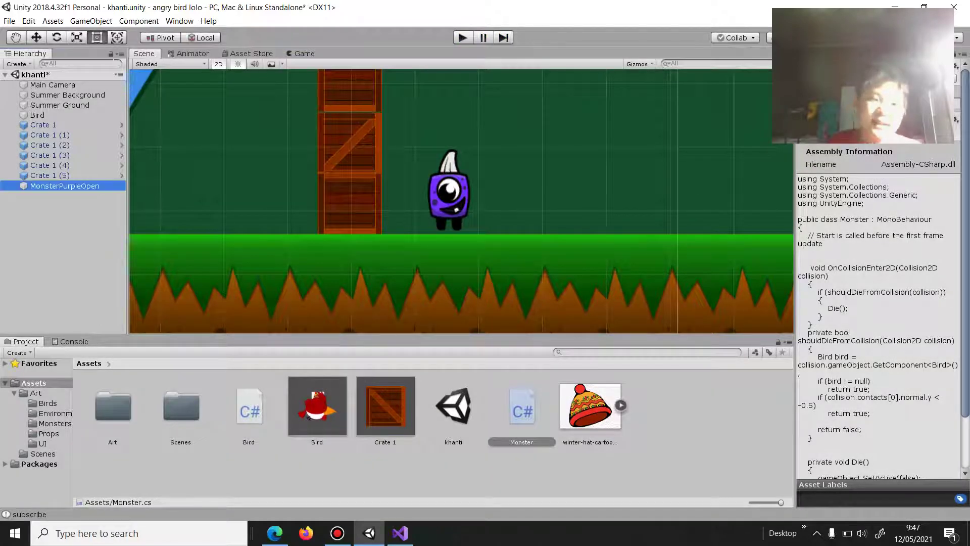
left_click(882, 328)
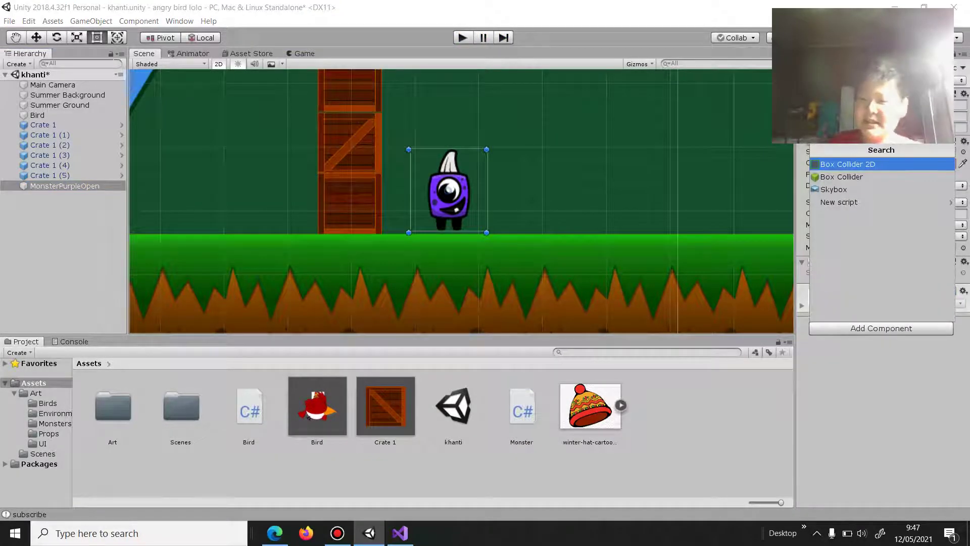
key("Return")
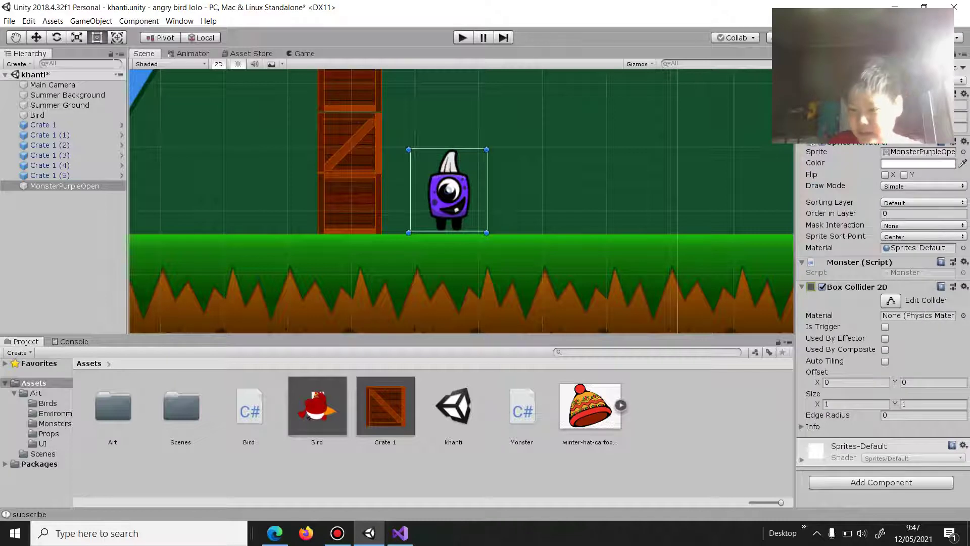
left_click(881, 482)
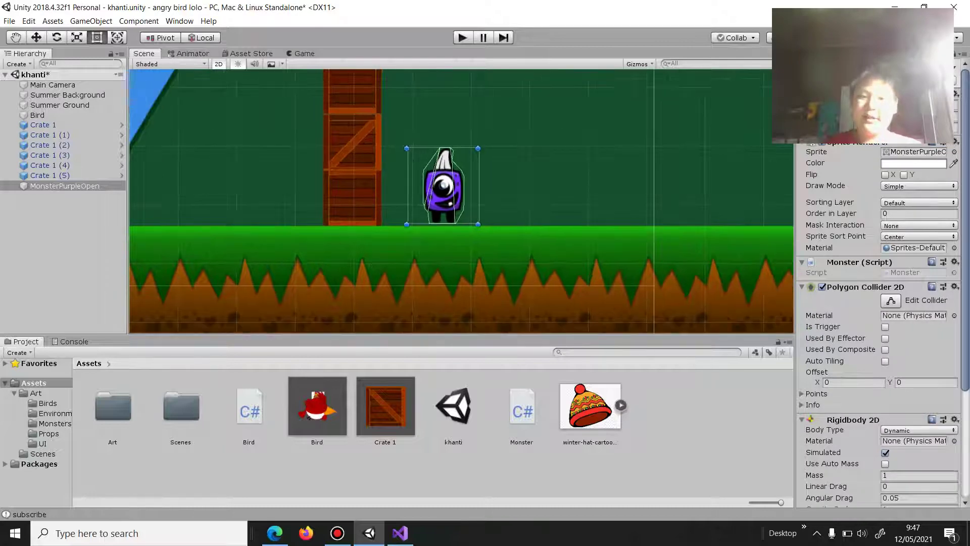
scroll(673, 310, "down", 3)
scroll(673, 310, "down", 2)
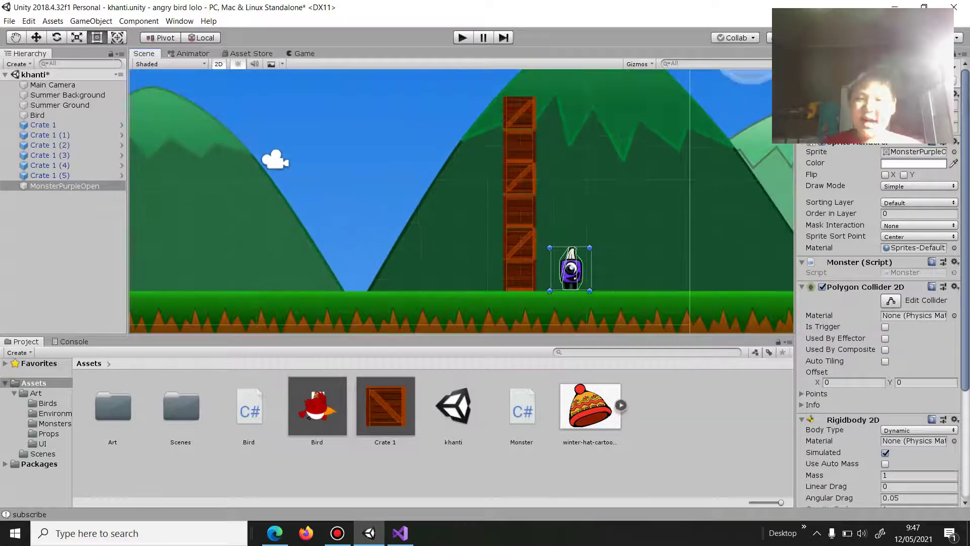
Step: Play-test a bird launch at the crate tower, stop, then open the Bird script
key("ctrl+p")
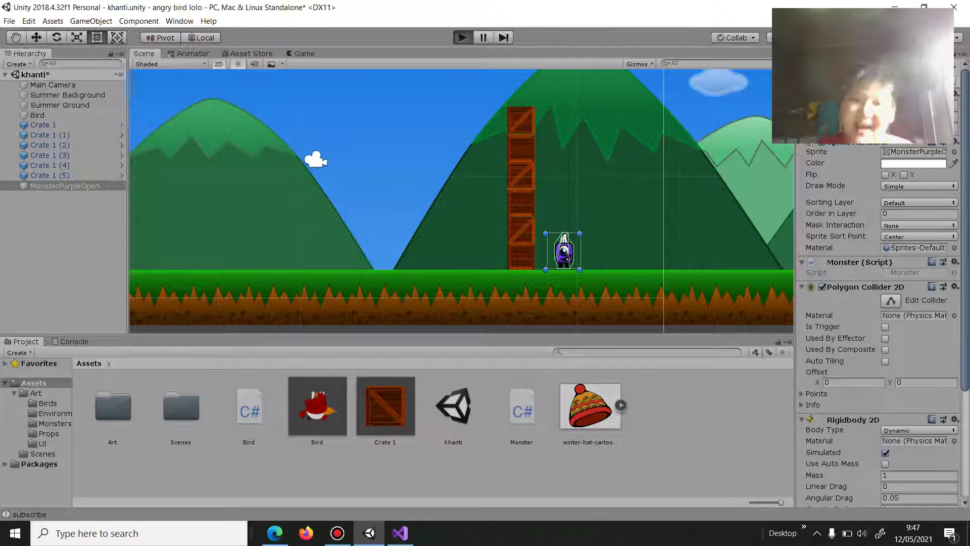
left_click_drag(200, 131, 139, 166)
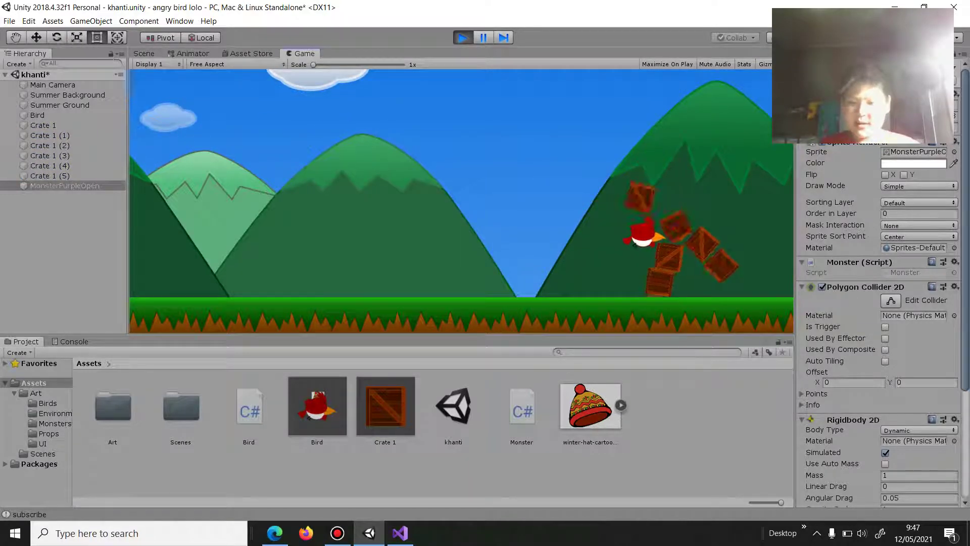
key("ctrl+p")
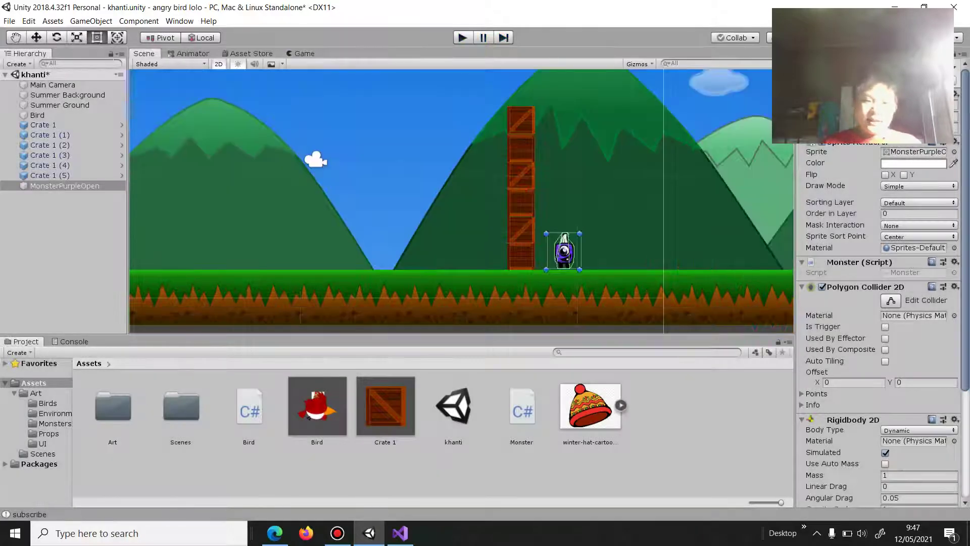
double_click(249, 410)
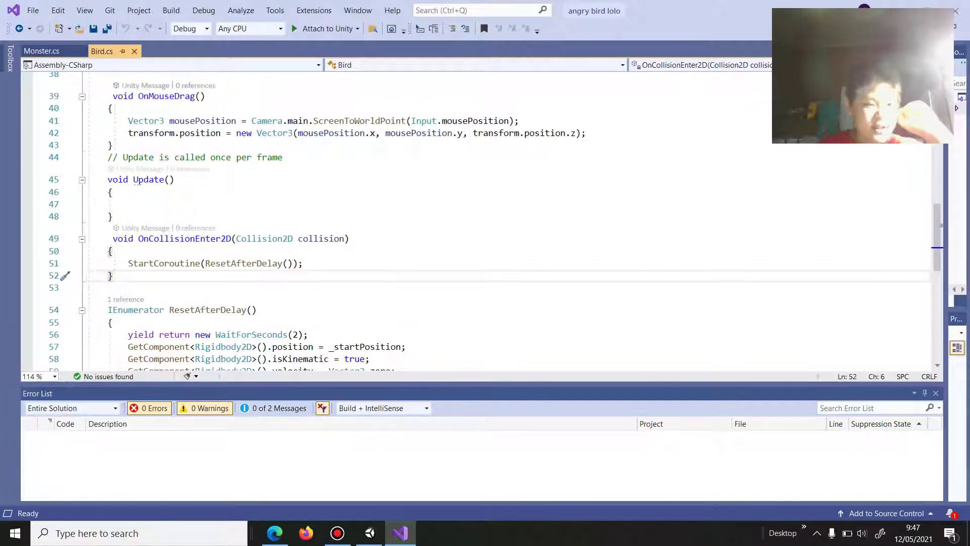
Step: Add line 43 in OnMouseDrag declaring Vector2 desiredPosition = mousePosition;
scroll(475, 218, "up", 1)
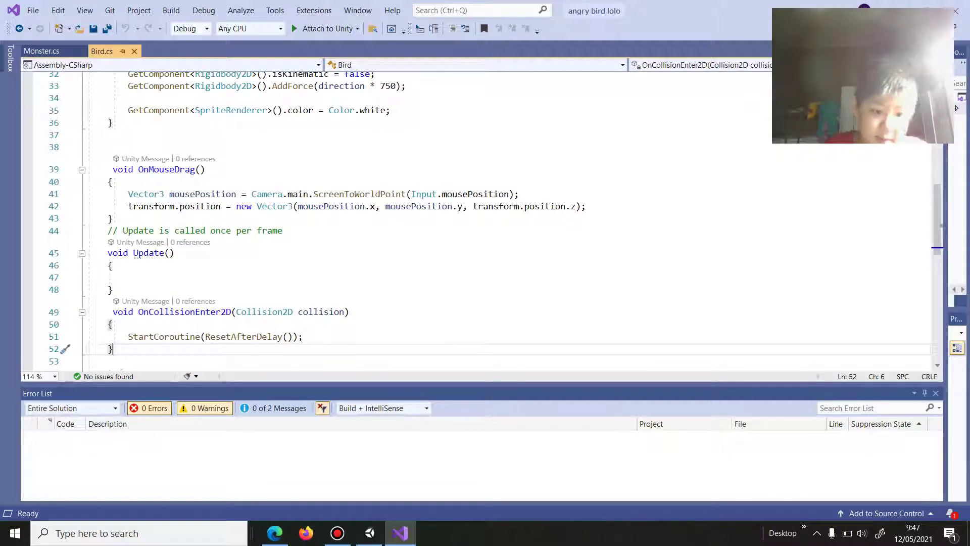
scroll(475, 217, "up", 2)
scroll(475, 217, "up", 1)
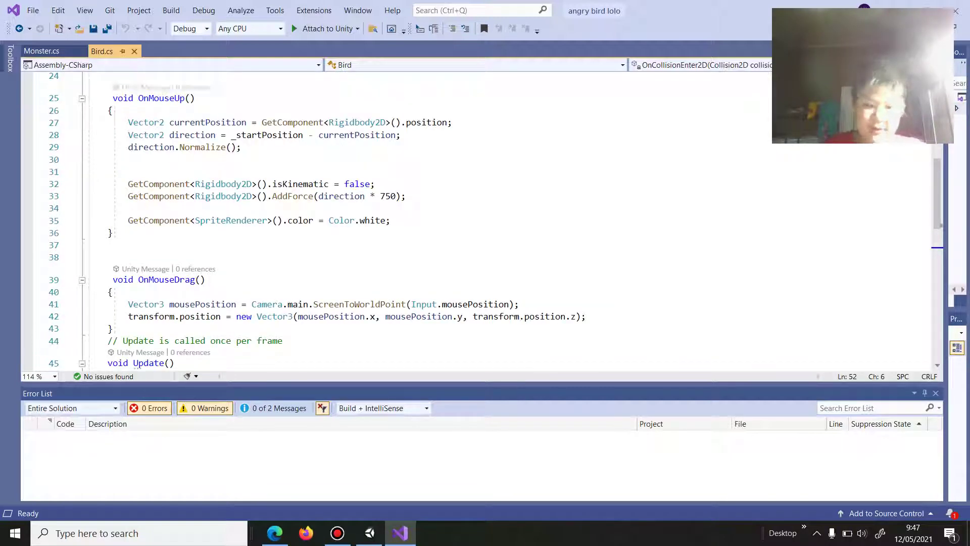
left_click(587, 316)
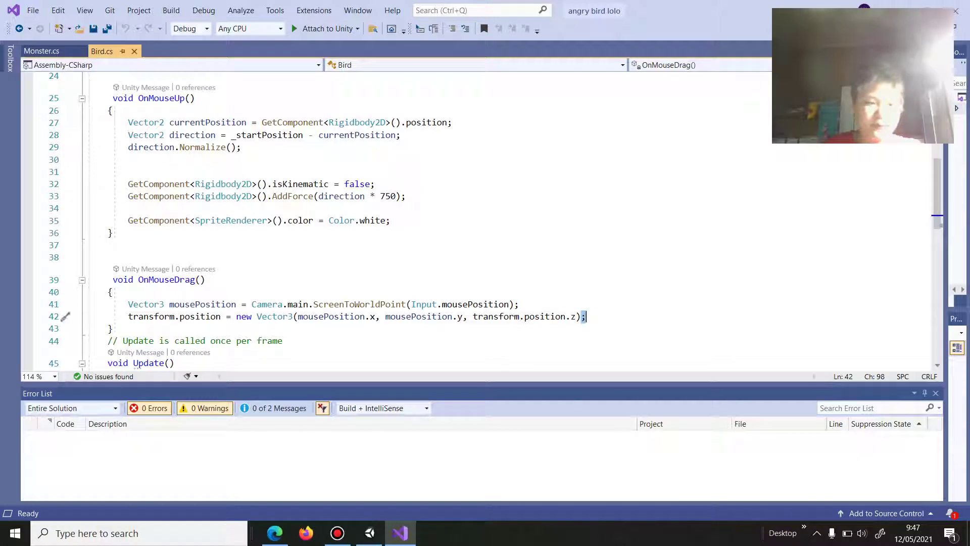
key("Return")
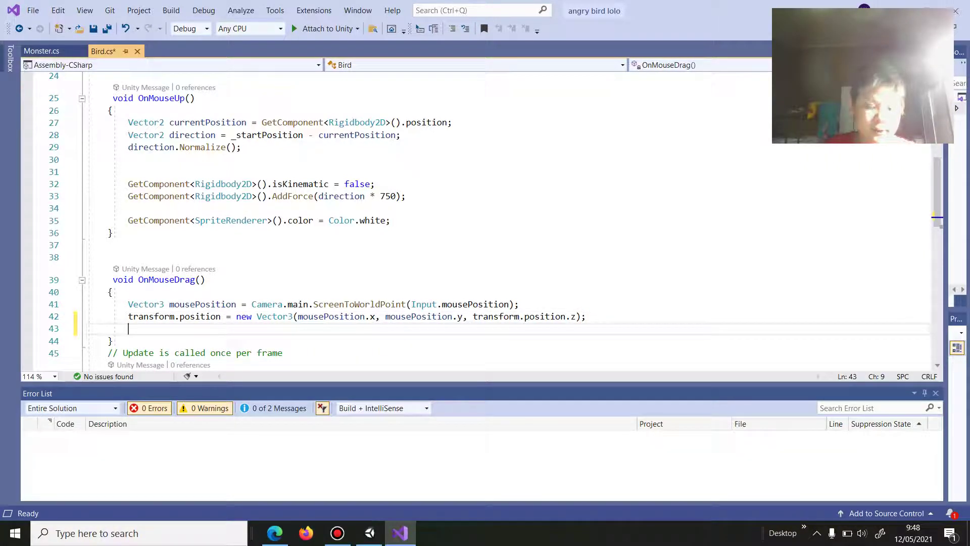
type("ve")
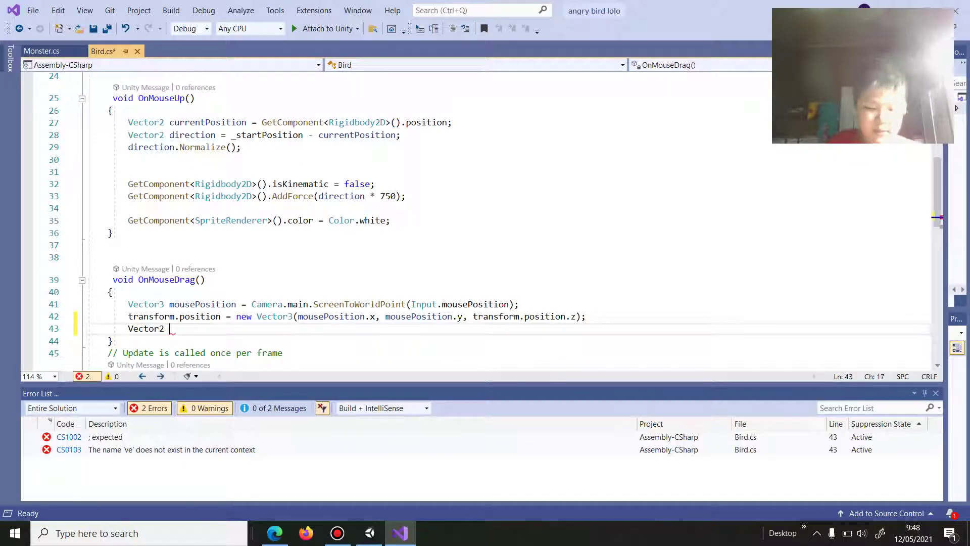
type(" de")
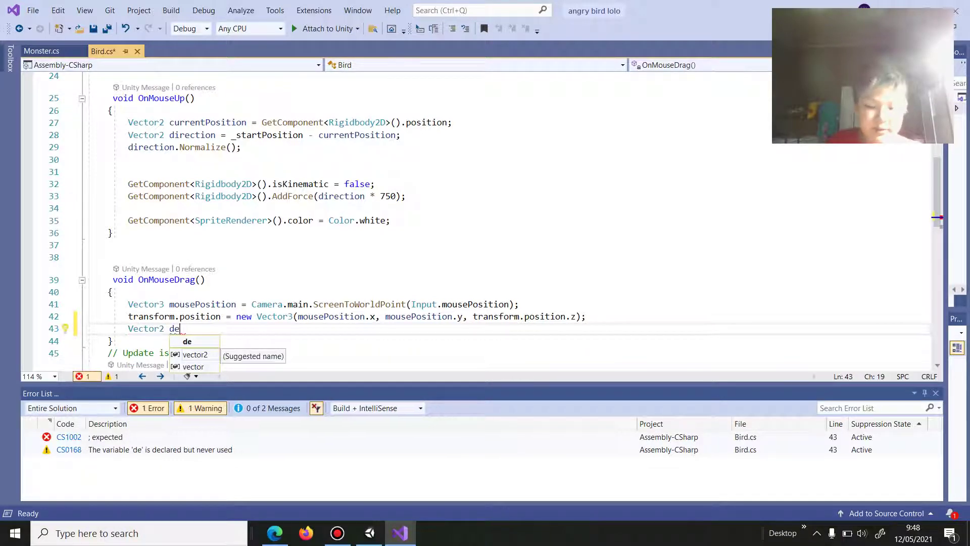
key("Escape")
key("BackSpace")
key("BackSpace")
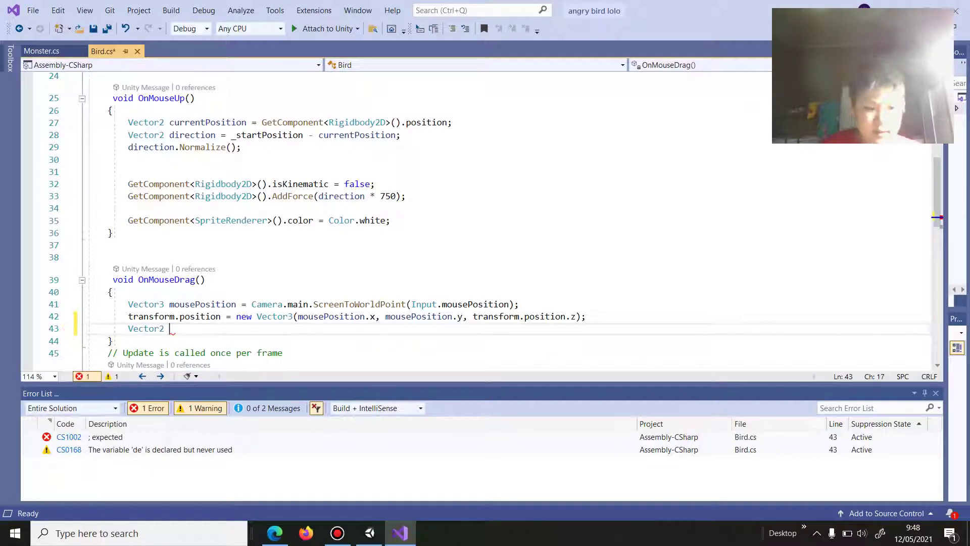
type("desire")
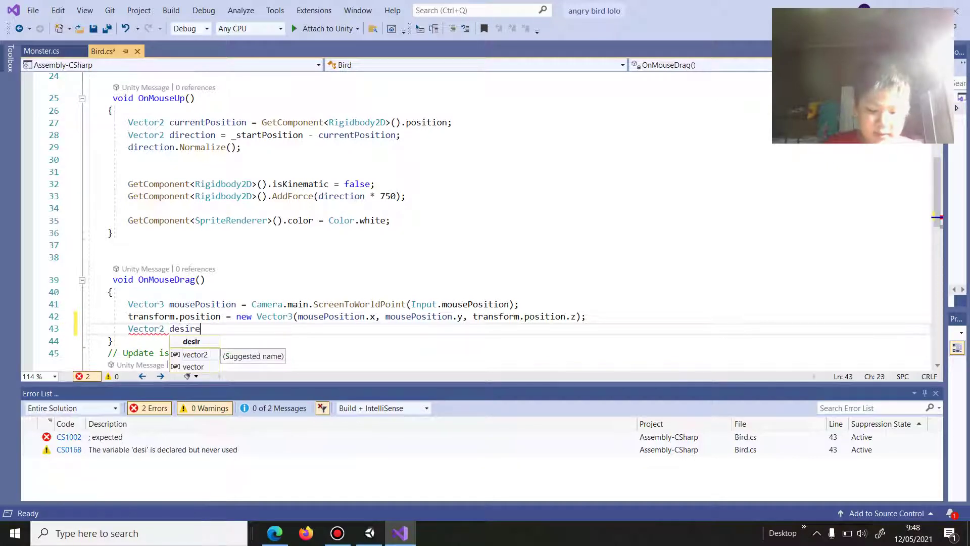
type("dPo")
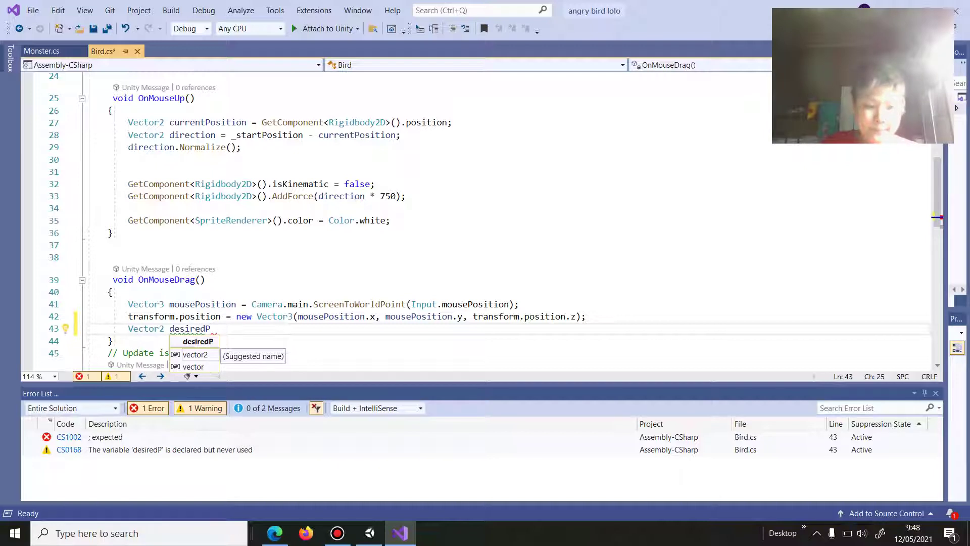
type("siti")
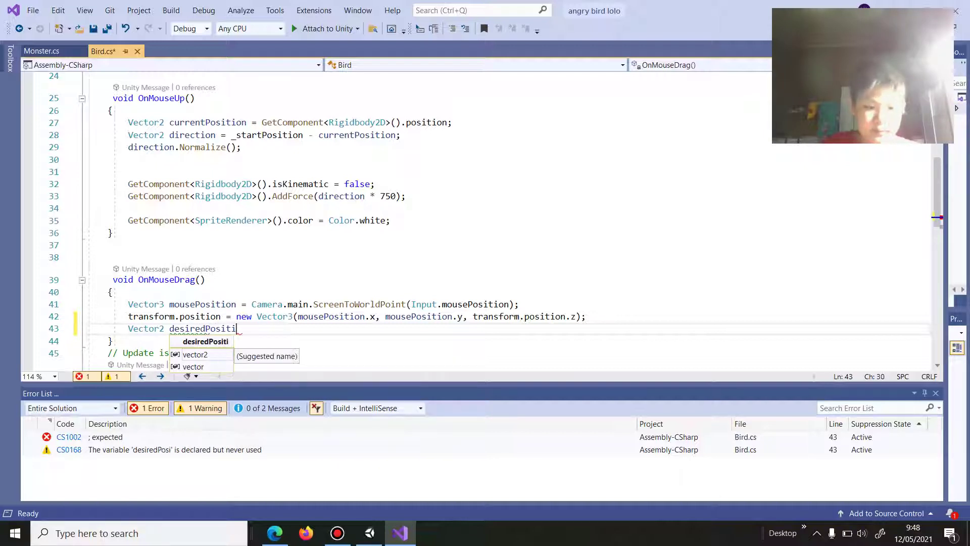
type("on = ")
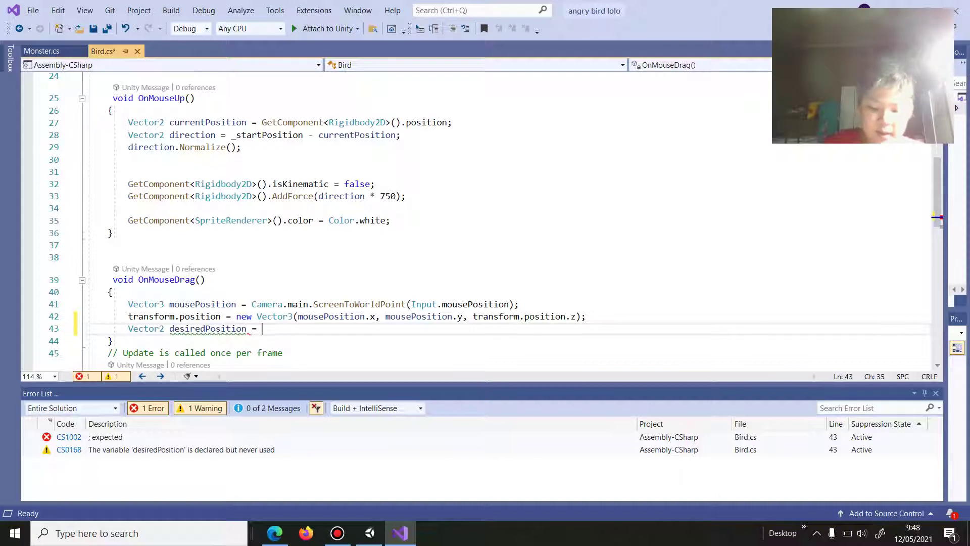
type("mo")
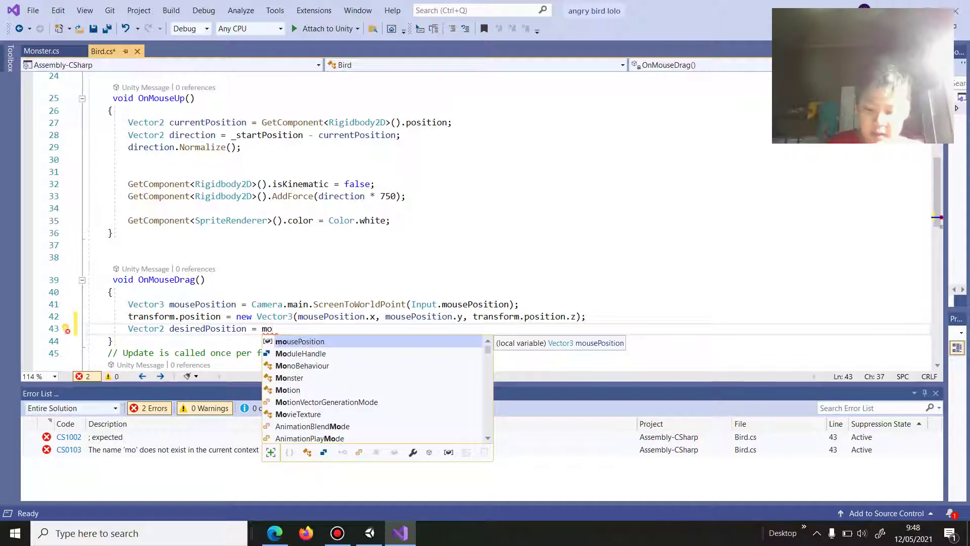
key("Tab")
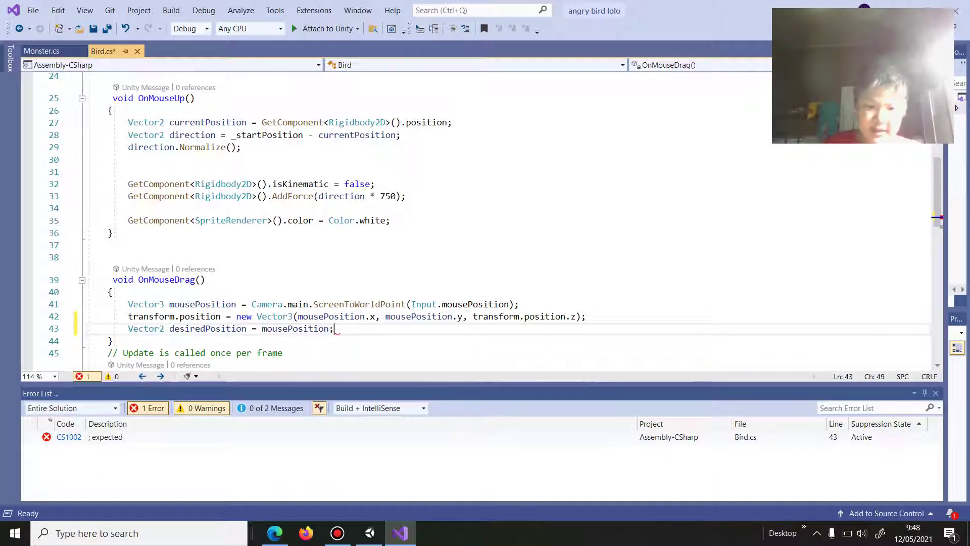
key("Return")
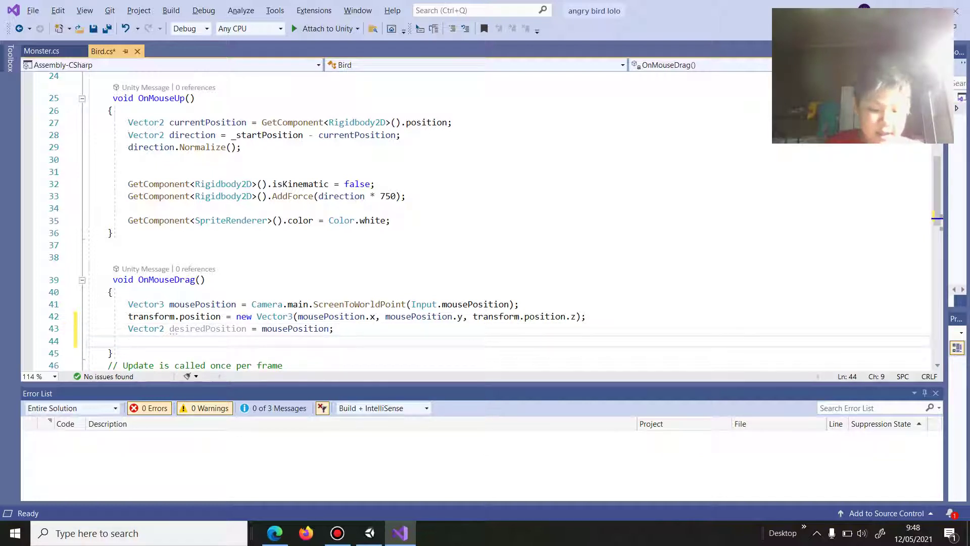
Step: Type the condition if (desiredPosition.x>_startPosition.x) on line 44
type("if")
left_click(257, 352)
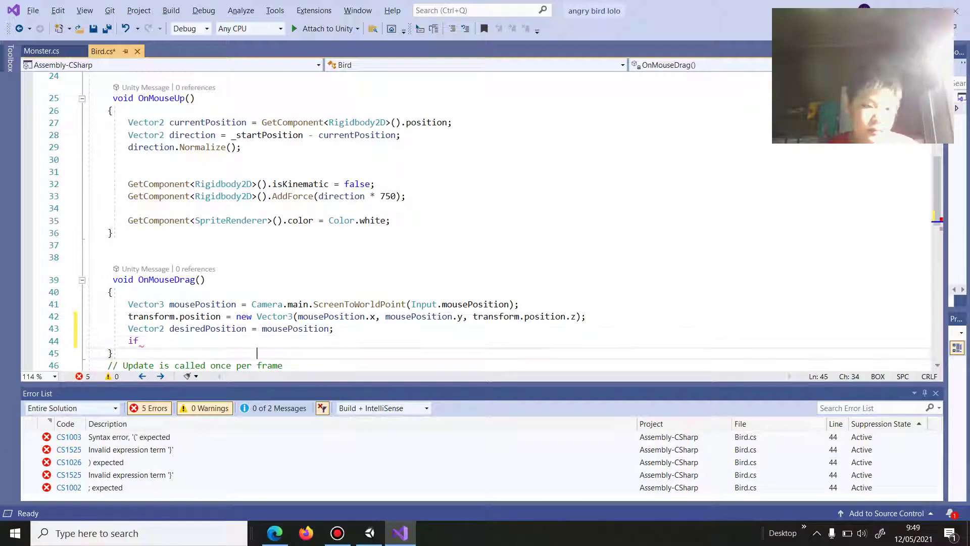
left_click(142, 340)
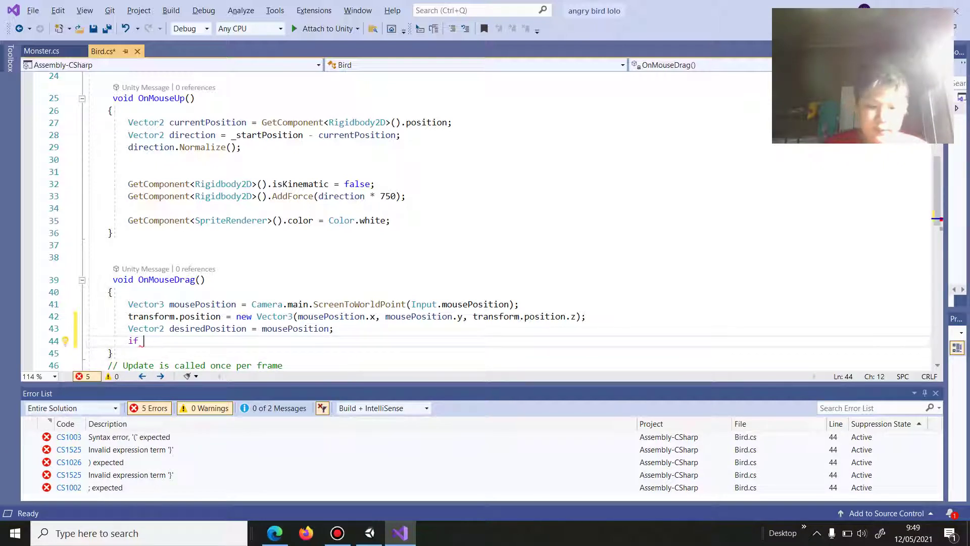
type("(de")
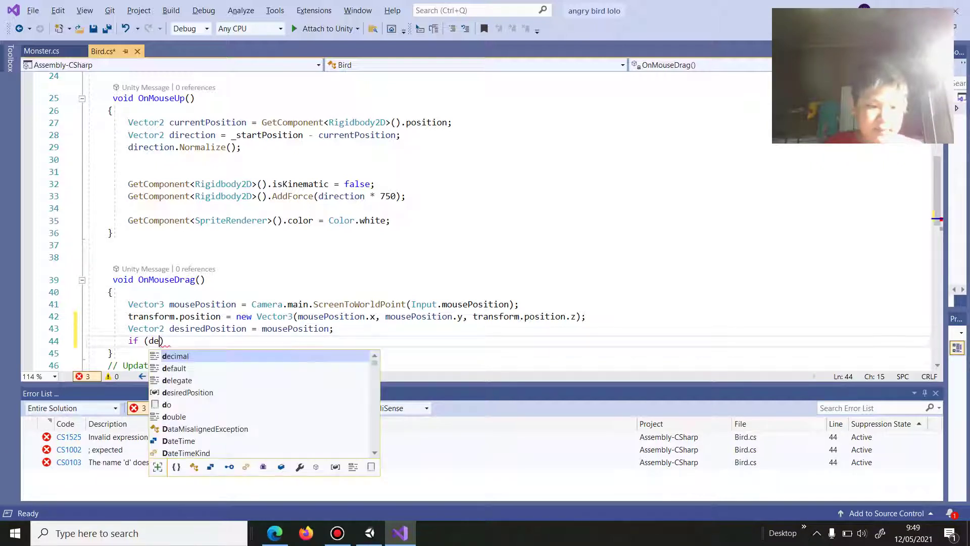
type("s")
key("Tab")
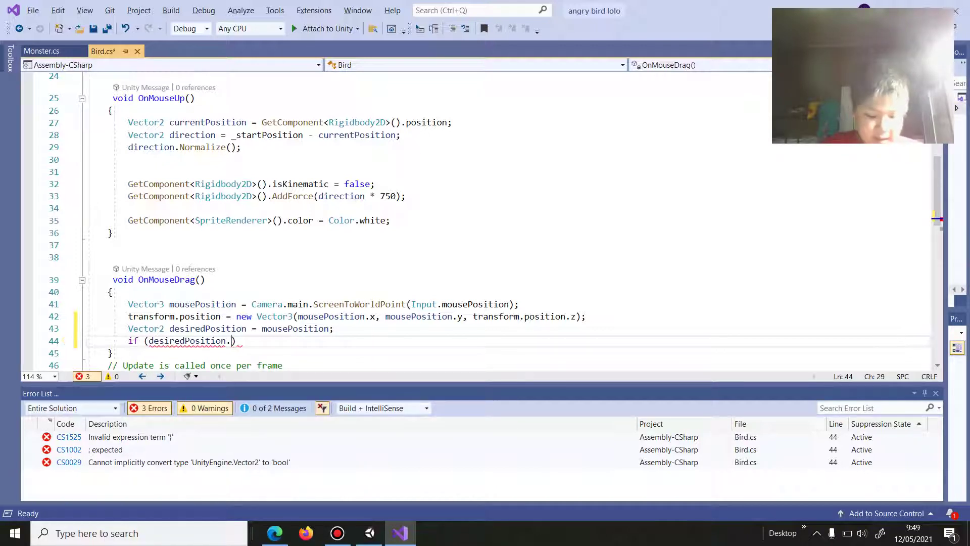
type("x")
key("Tab")
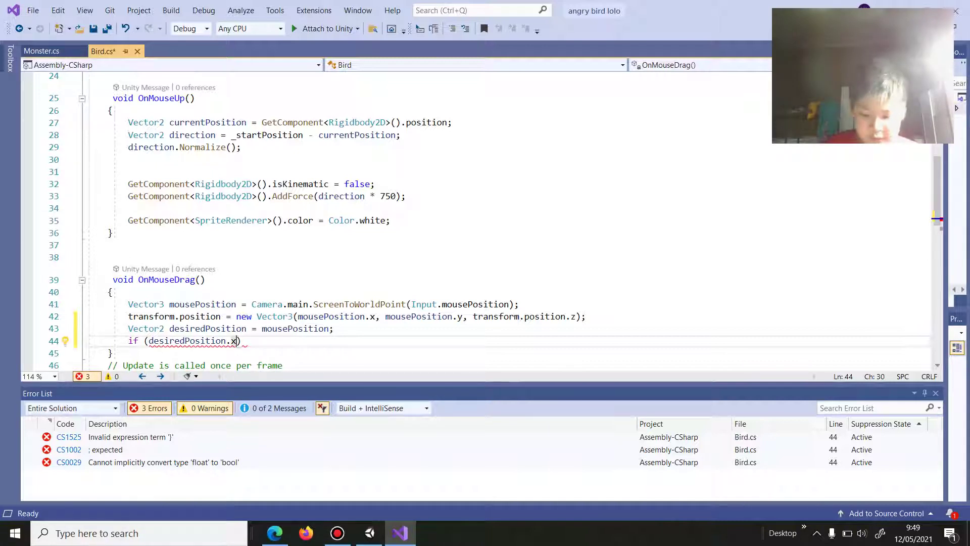
type(">")
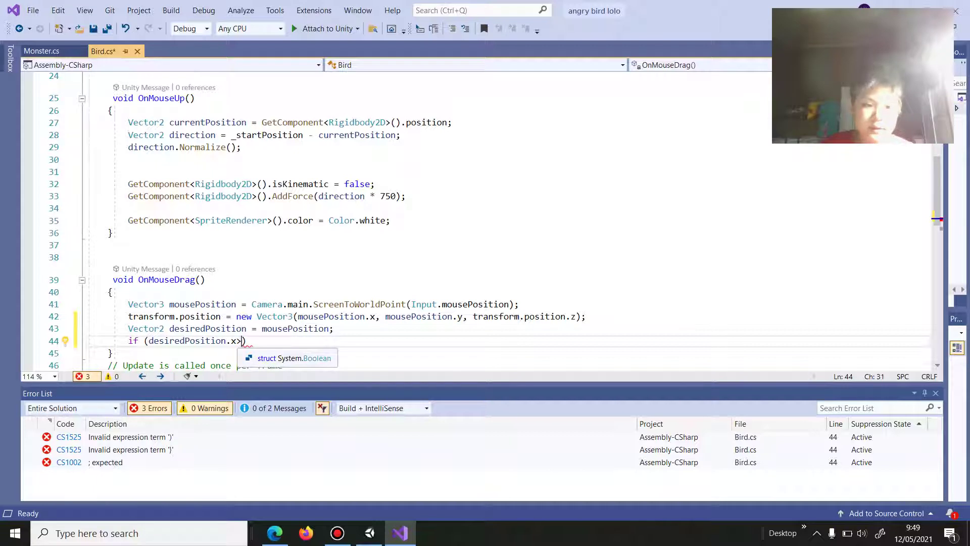
type("-")
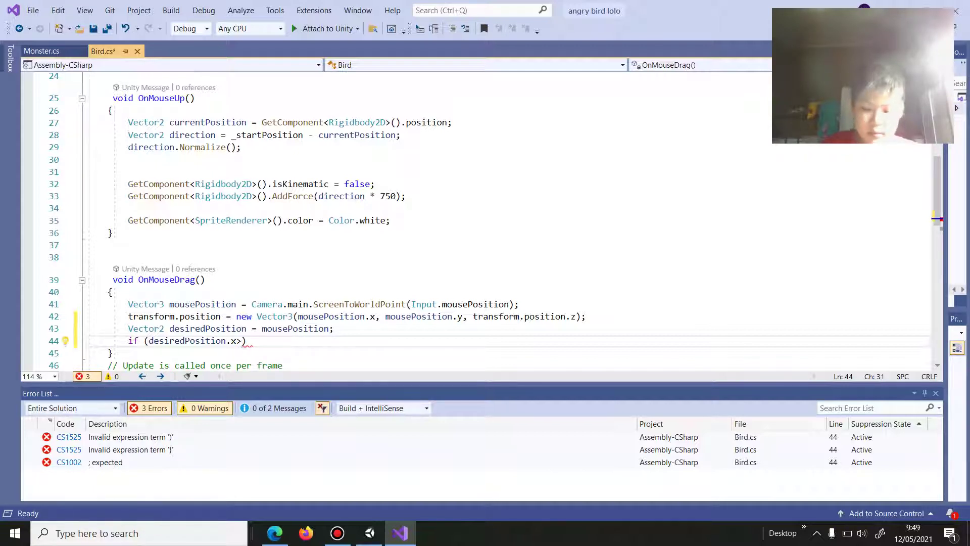
key("ctrl+space")
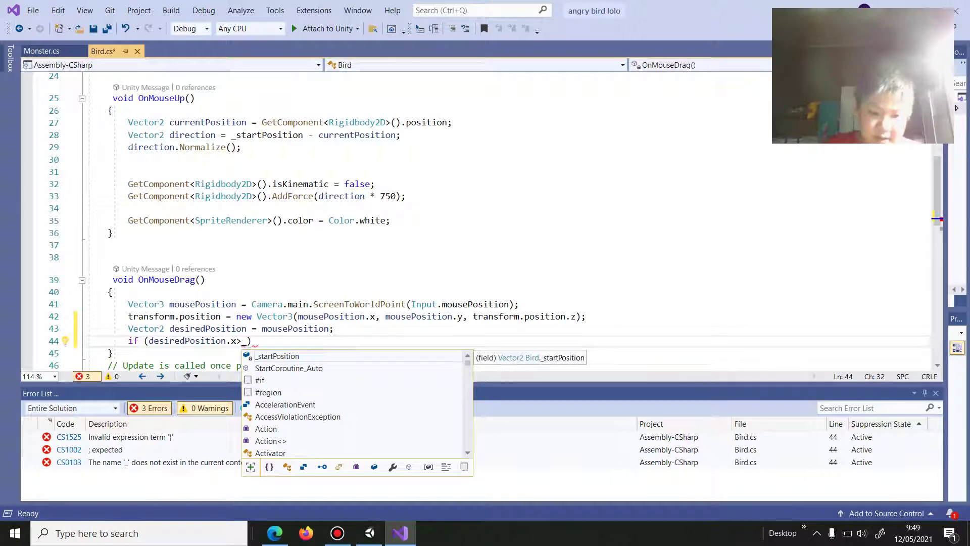
key("Tab")
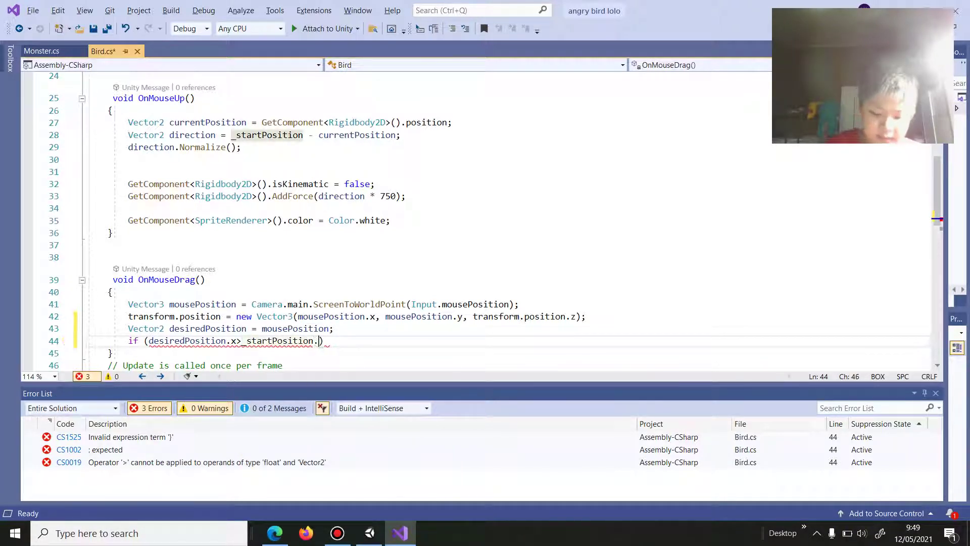
type(".x")
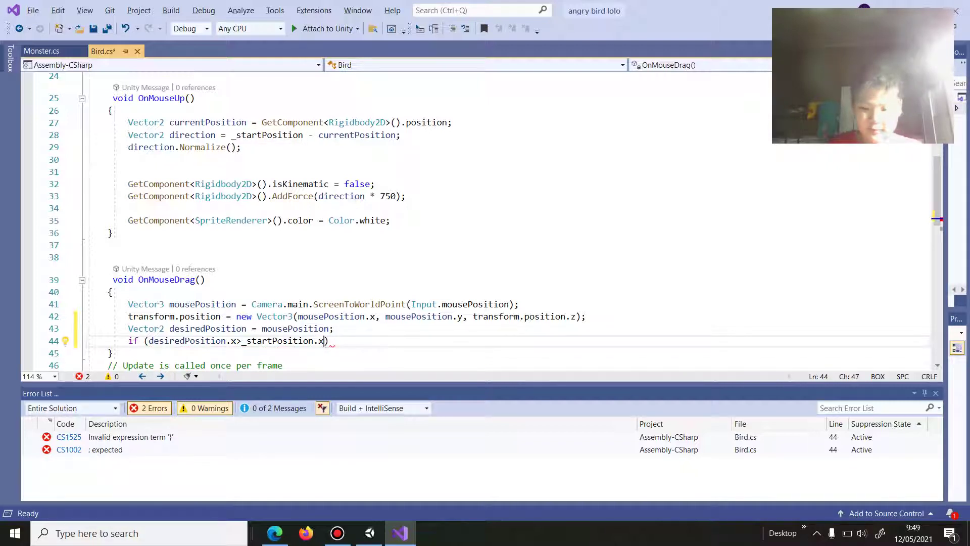
Step: Undo the stray line break, retype .x, and open an empty line below the if
key("Return")
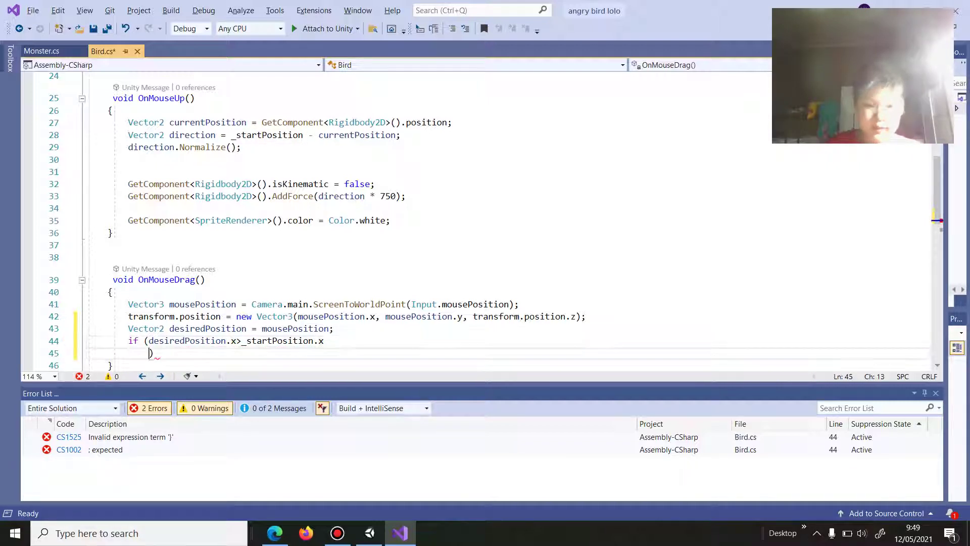
key("ctrl+z")
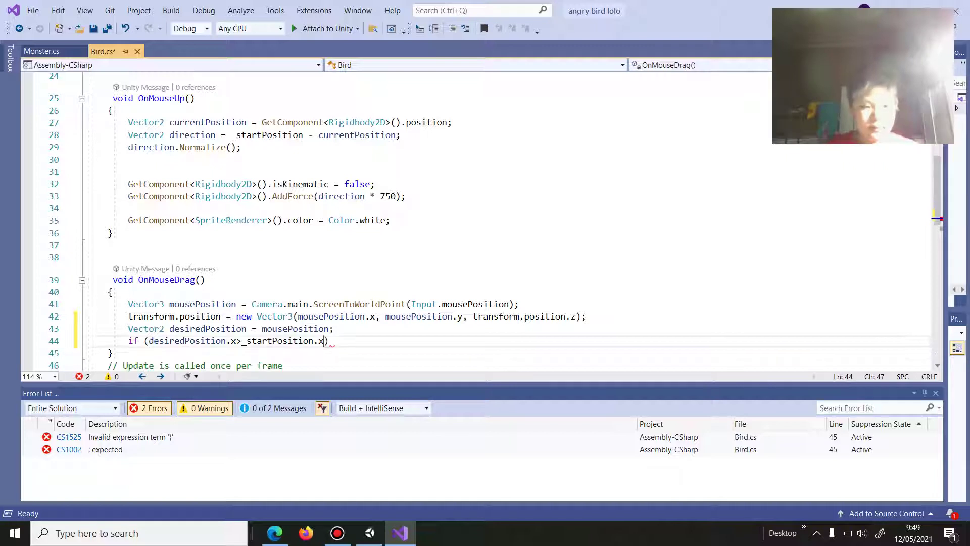
key("BackSpace")
key("BackSpace")
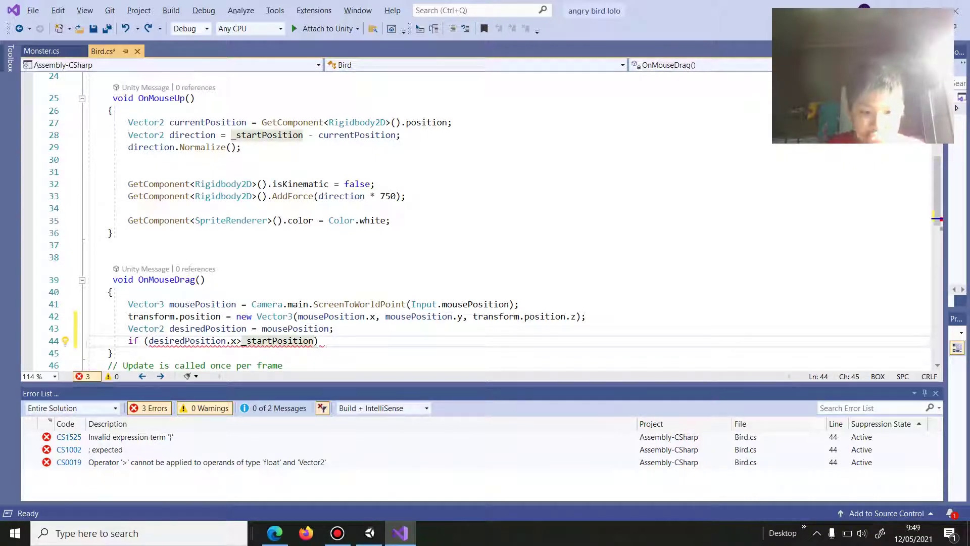
type(".x")
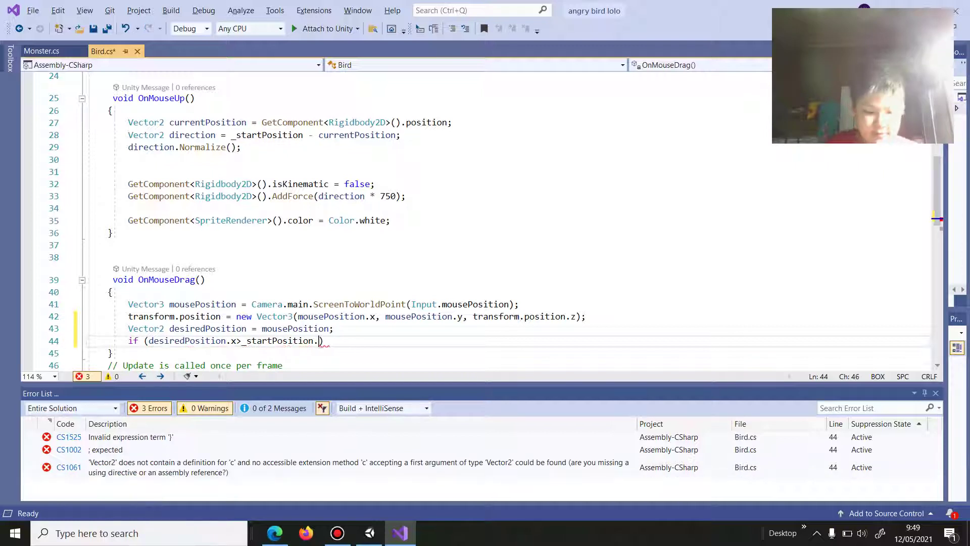
key("Right")
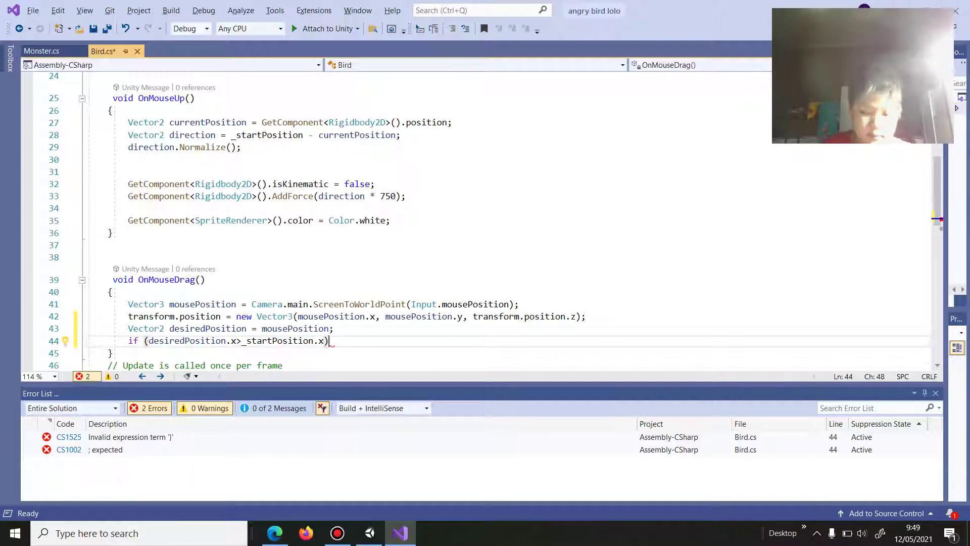
key("Return")
Step: Start the if body on line 45 with desiredPosition.x and space out the > comparison
left_click(334, 353, "alt")
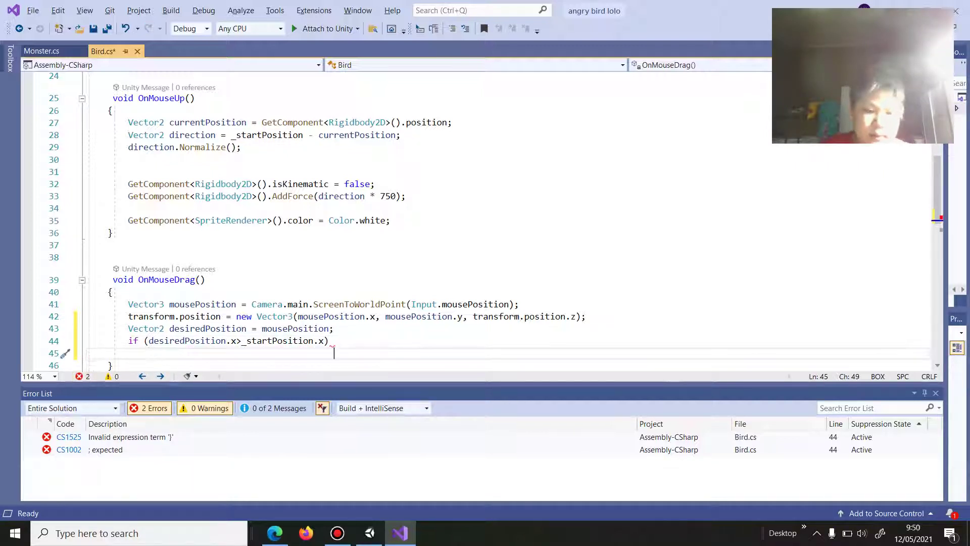
left_click(149, 353)
type("de")
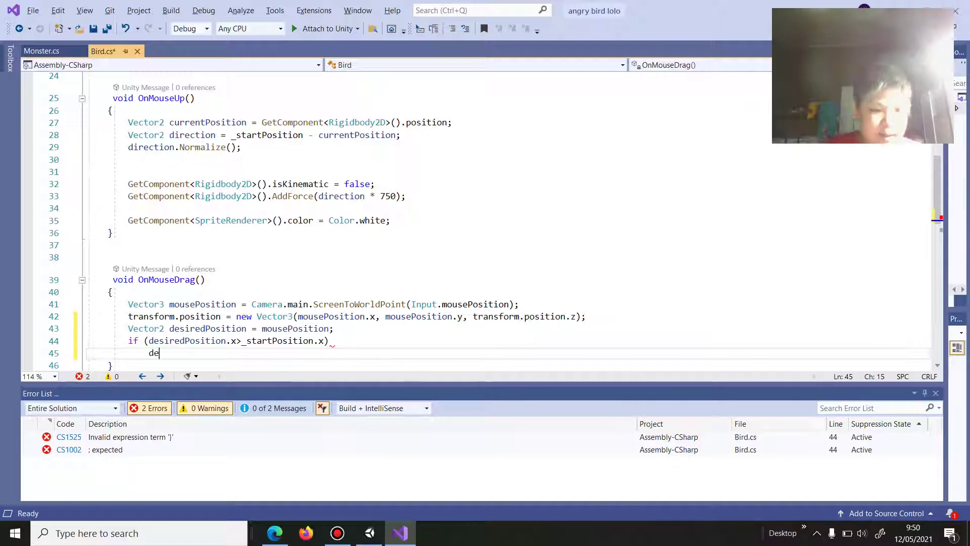
key("Tab")
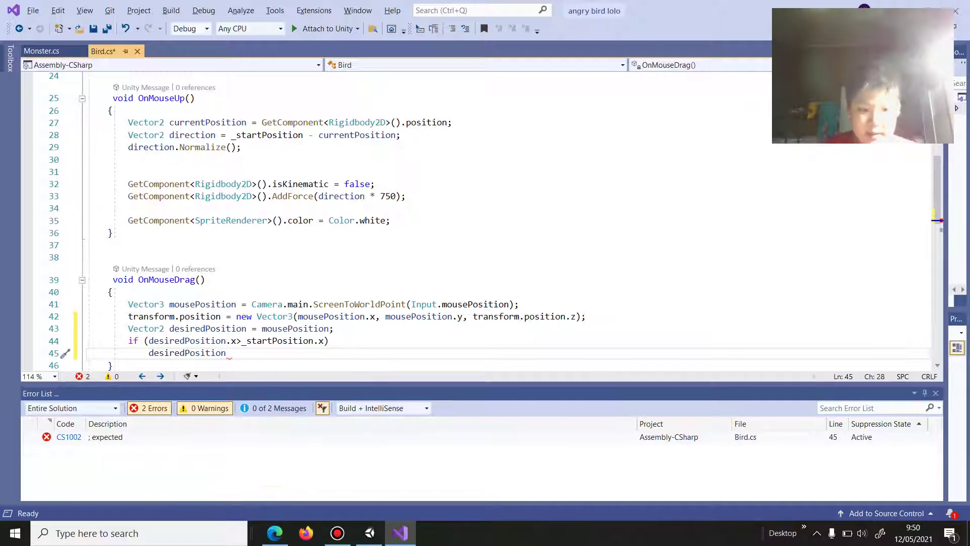
type(".x")
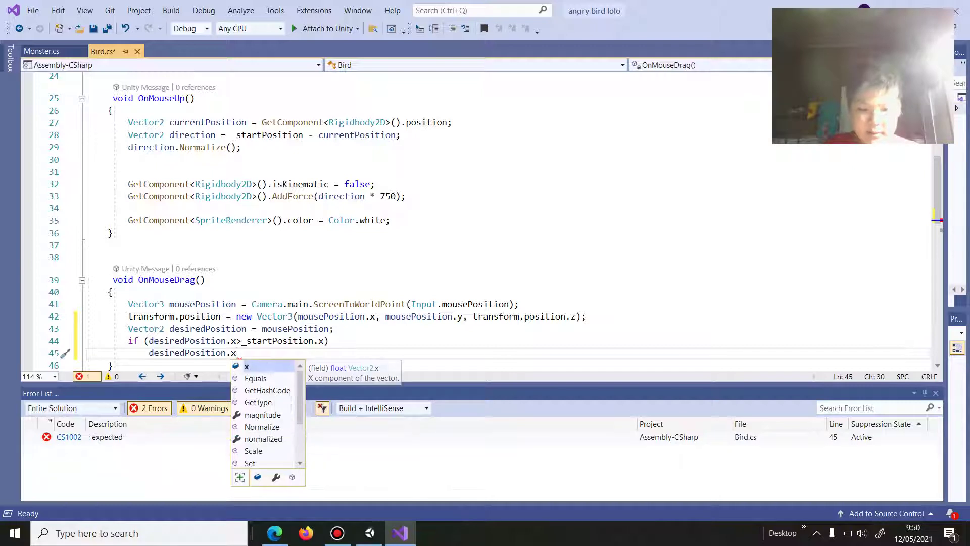
key("Escape")
key("Up")
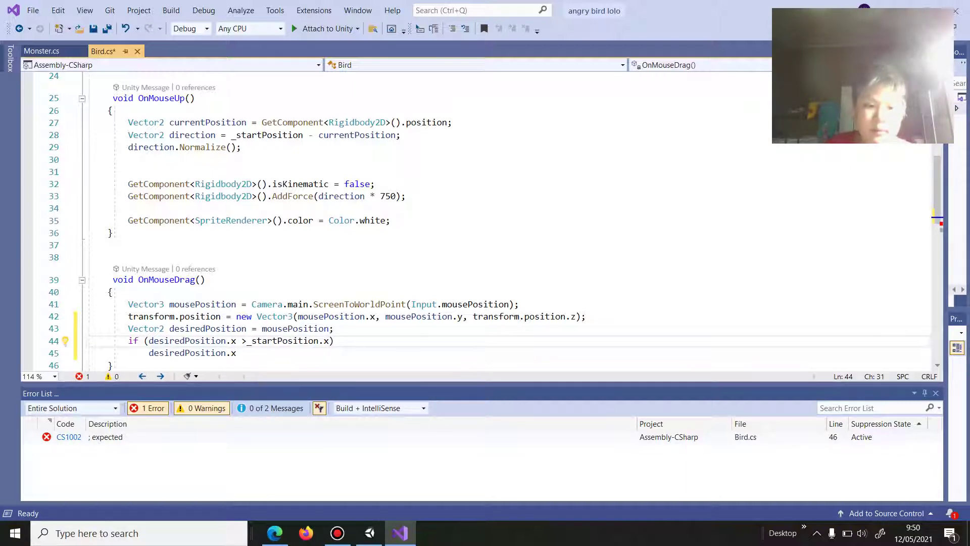
key("Right")
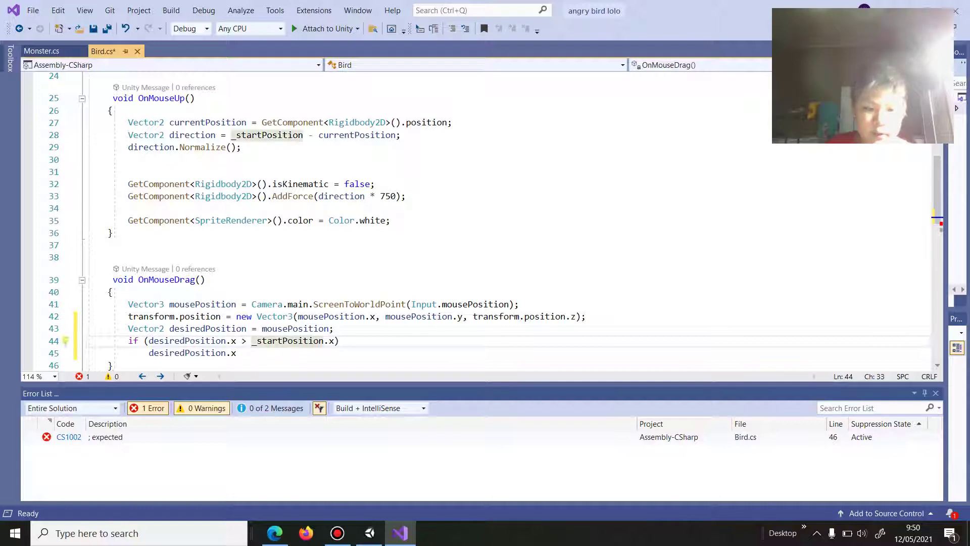
key("Down")
Step: Complete line 45 as desiredPosition.x = _startPosition.x;
type("= ")
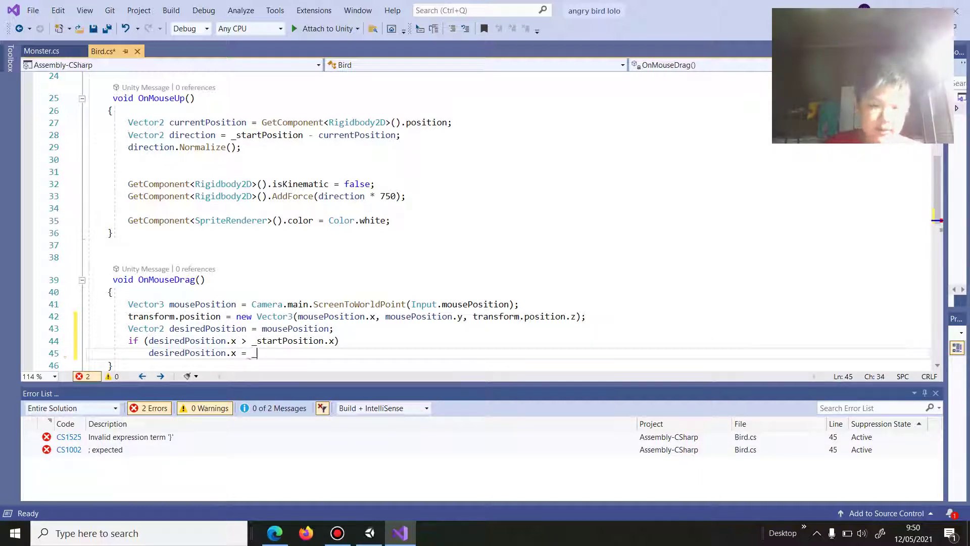
type("as")
key("BackSpace")
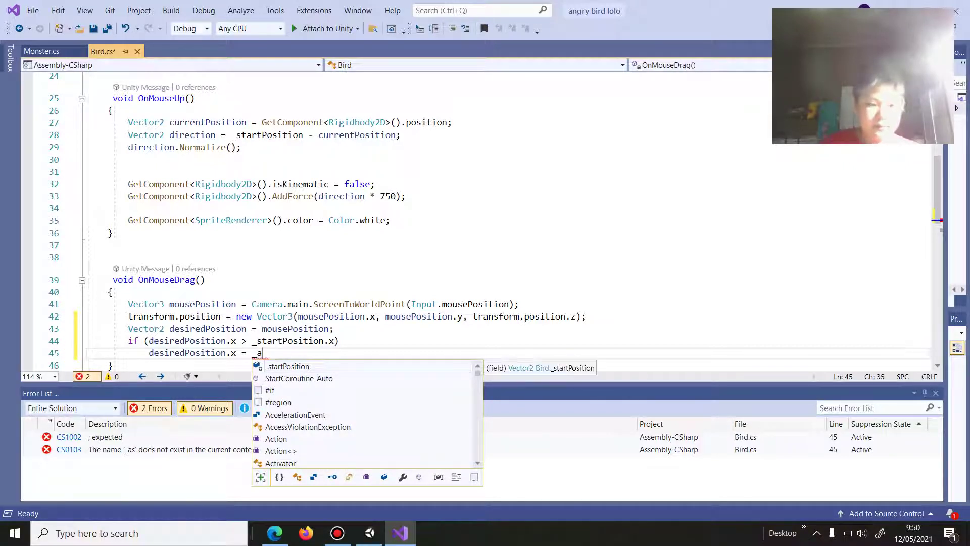
key("BackSpace")
type("sa")
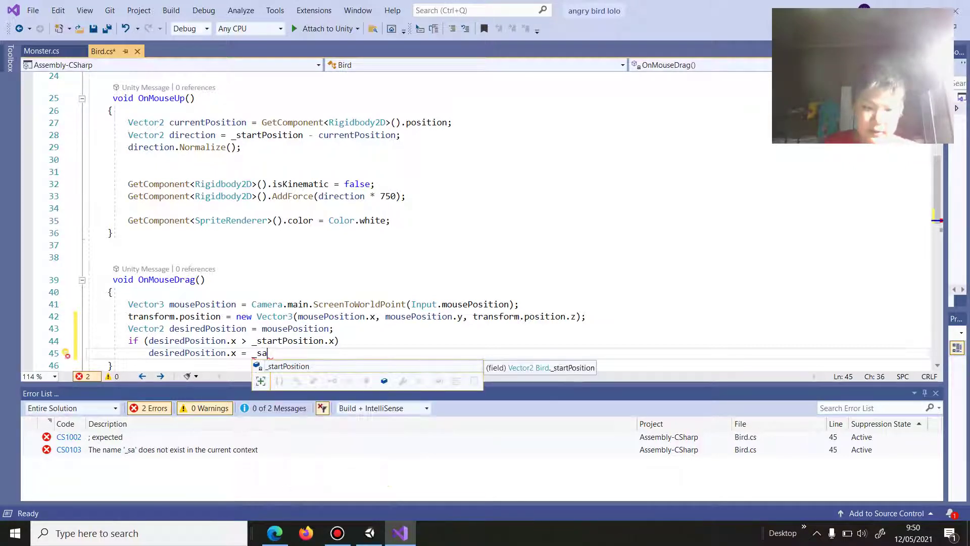
key("Tab")
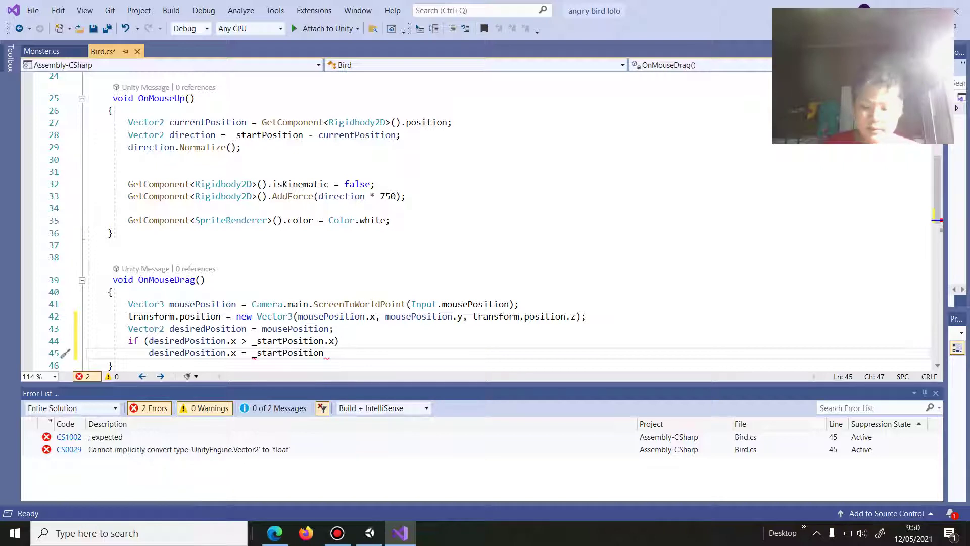
type(".x;")
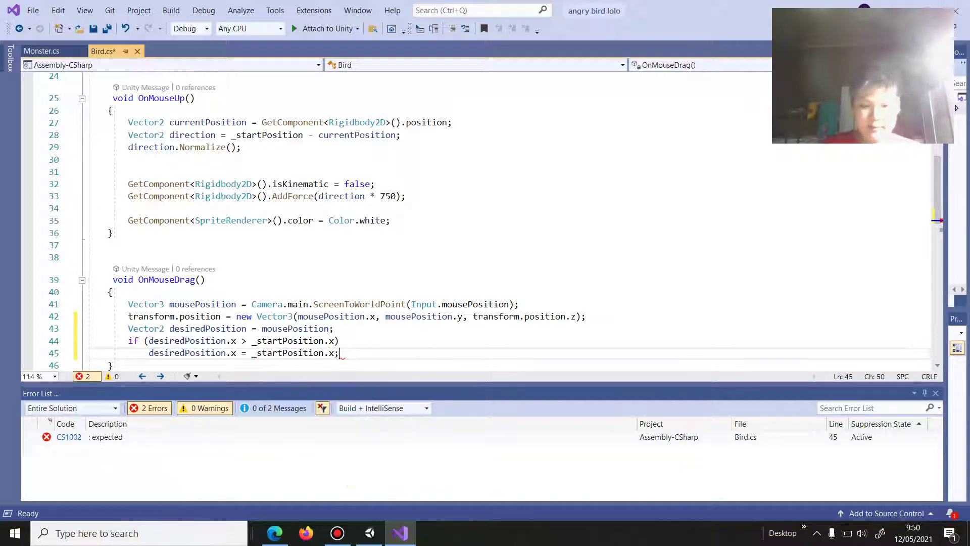
scroll(475, 220, "down", 1)
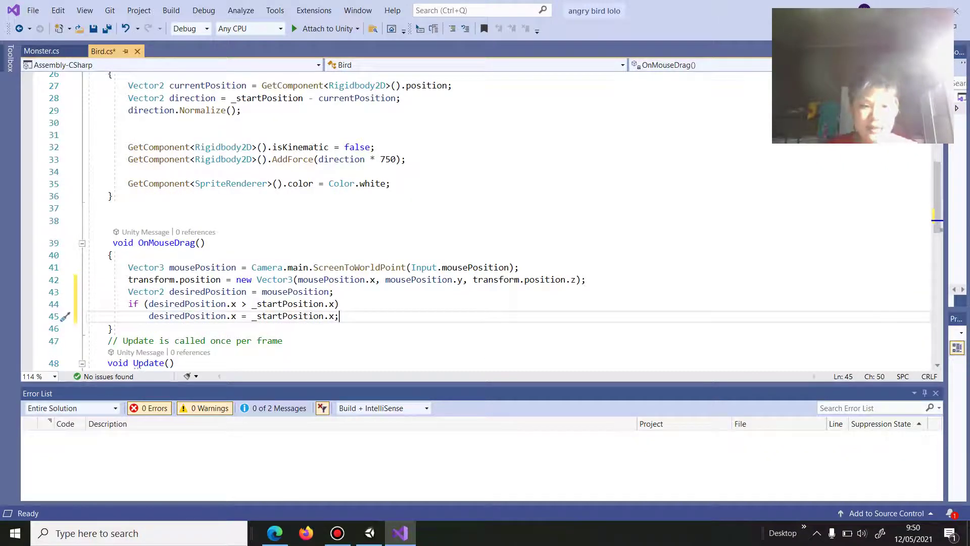
Step: Copy GetComponent<Rigidbody2D>() from line 32 and paste it onto line 47
key("Return")
key("Return")
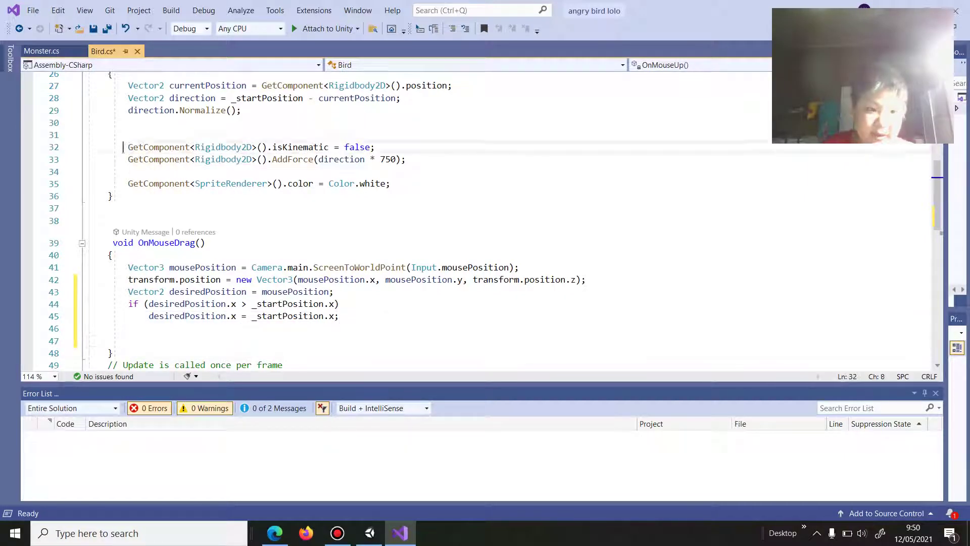
left_click_drag(123, 147, 268, 147)
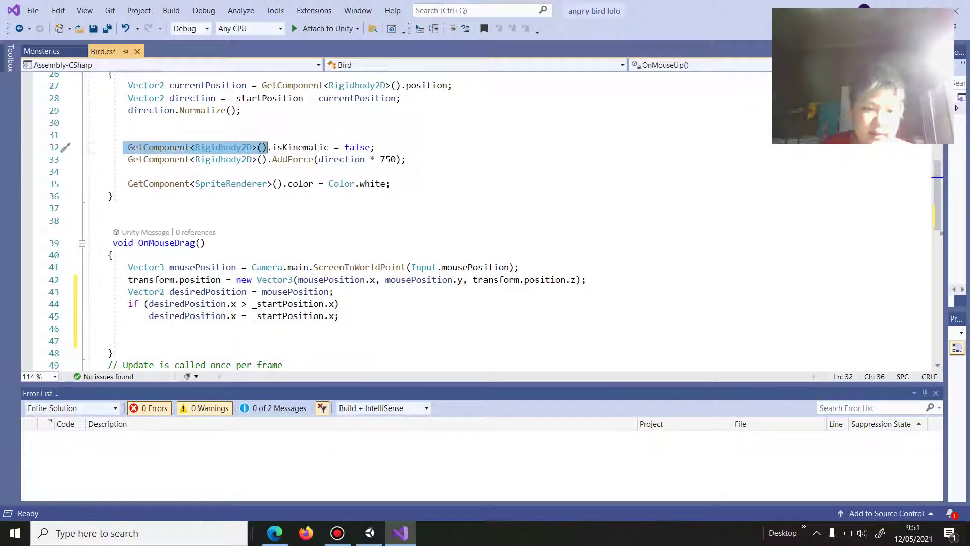
left_click(268, 147)
left_click_drag(268, 147, 128, 147)
key("ctrl+c")
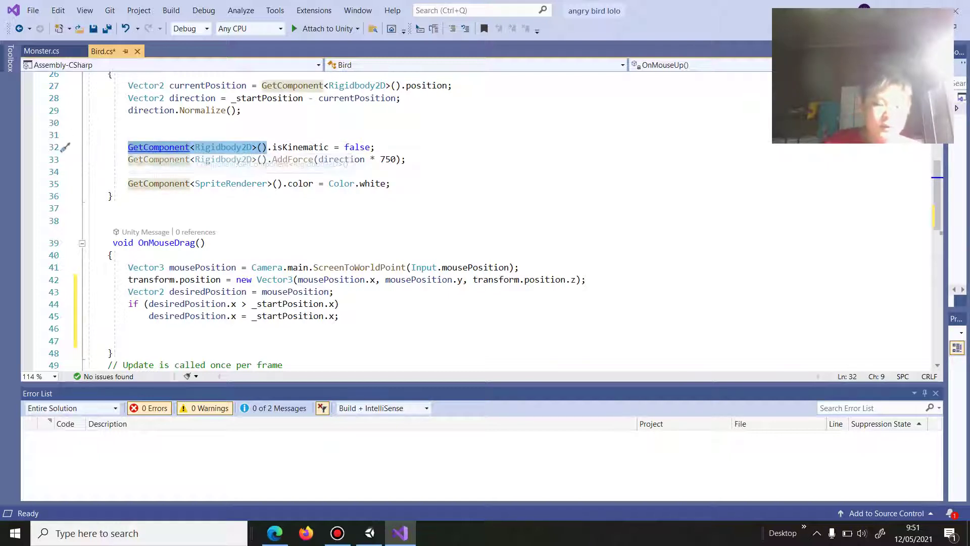
scroll(303, 227, "down", 1)
scroll(303, 227, "down", 1)
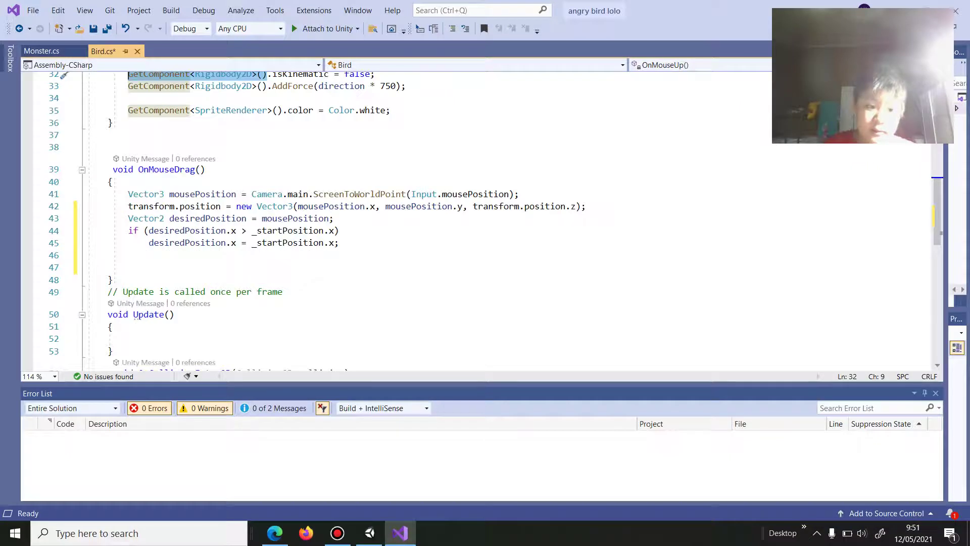
left_click(131, 268)
key("ctrl+v")
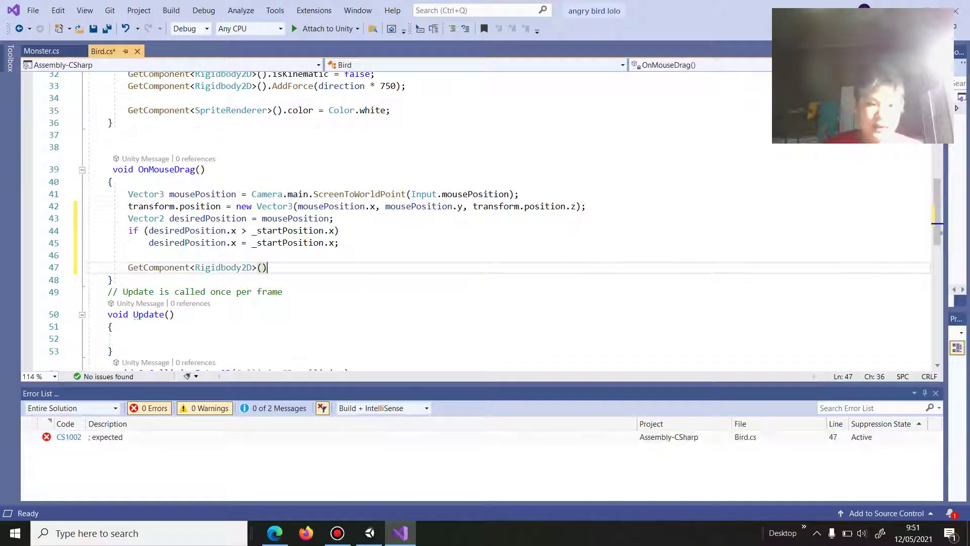
Step: Finish line 47 with .position = desiredPosition; and save Bird.cs
type(".")
key("alt")
key("alt")
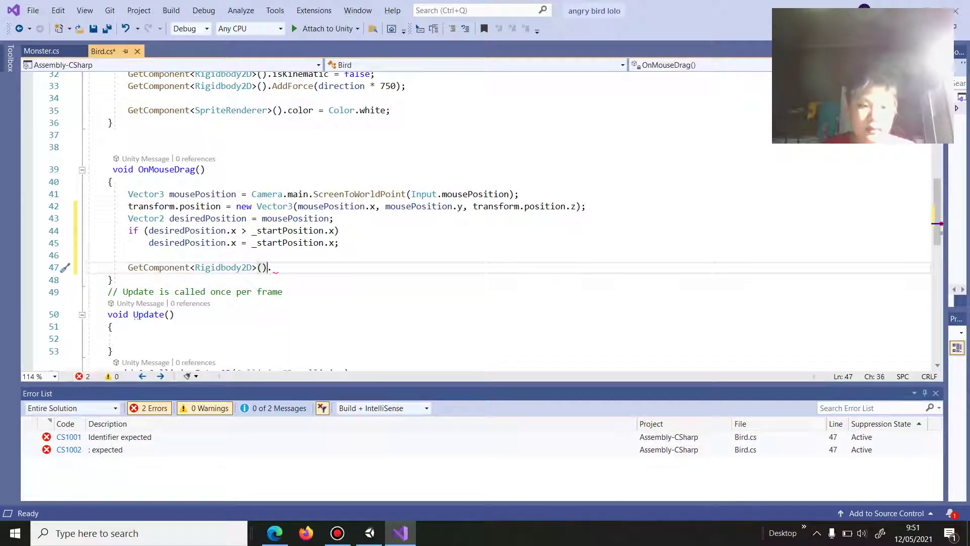
type("po")
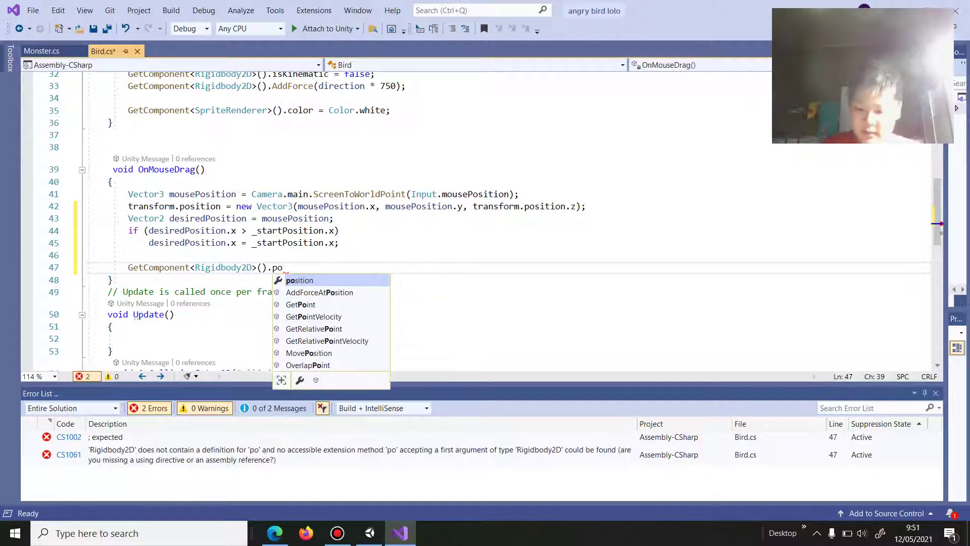
type("sition = de")
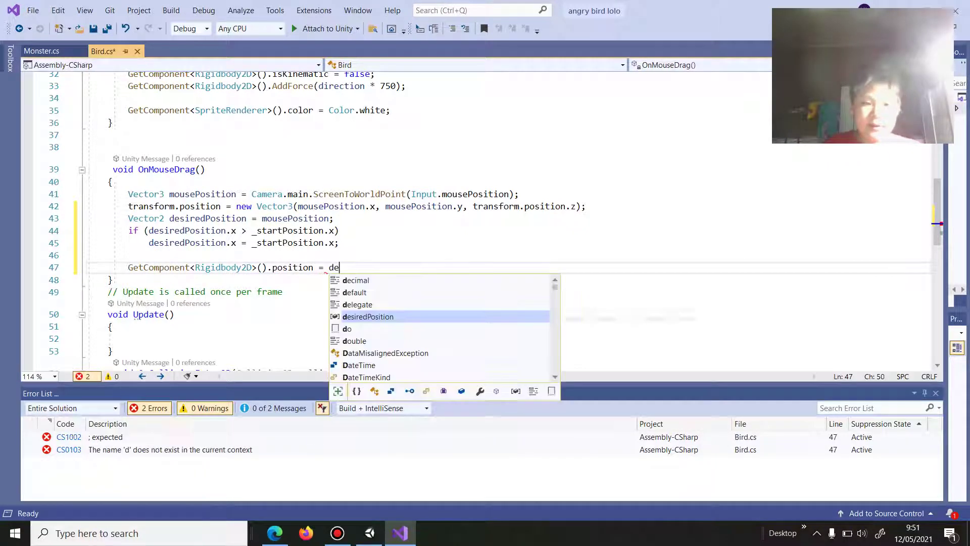
key("Tab")
type(";")
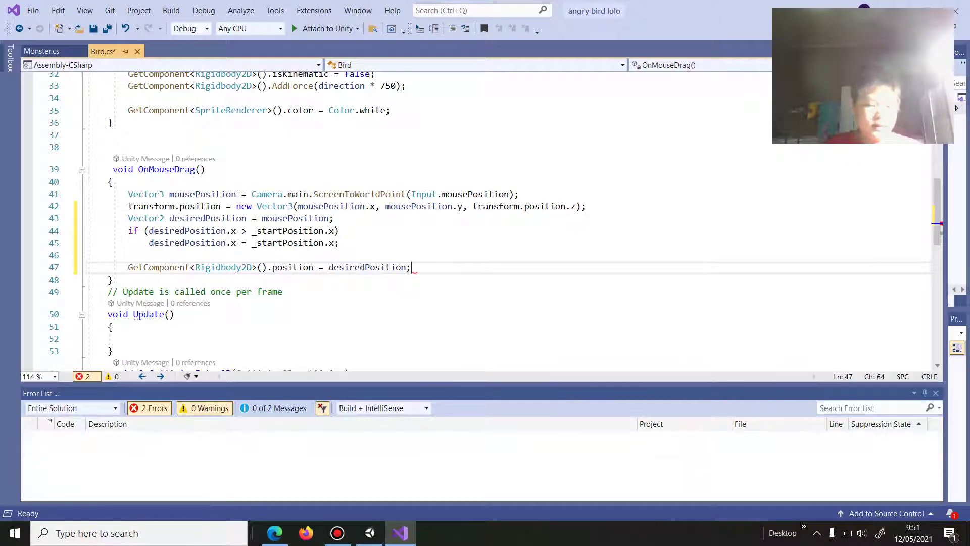
key("ctrl+s")
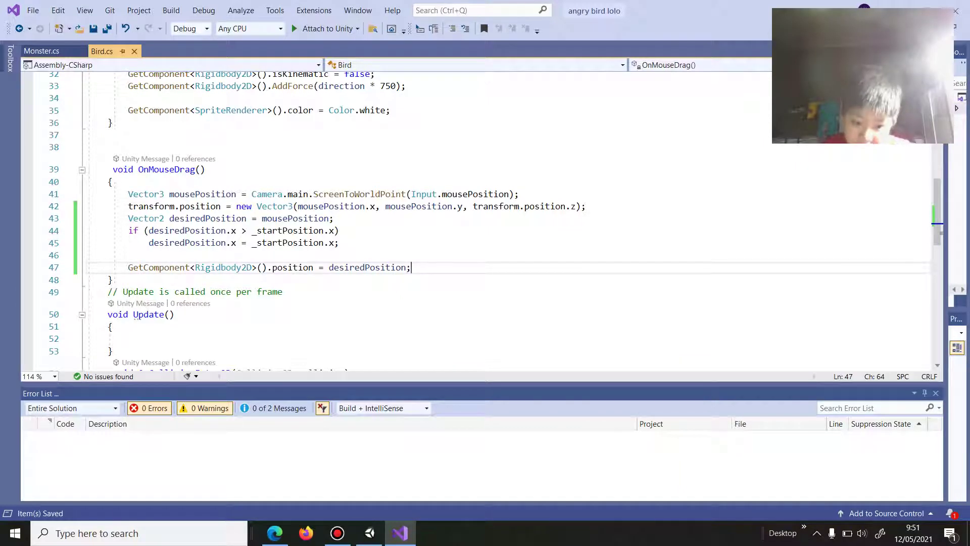
Step: Play-test the updated Bird script in Unity, then select the Summer Ground object
left_click(370, 532)
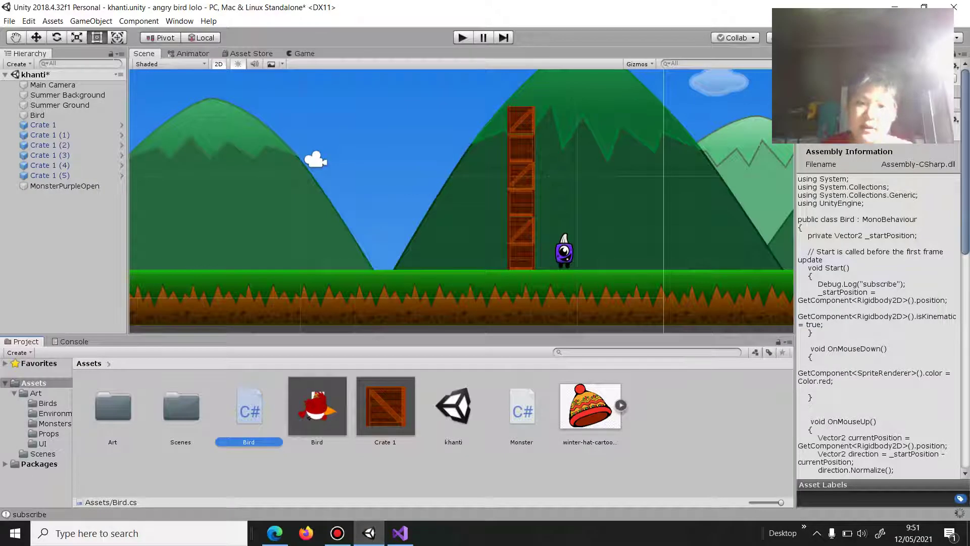
key("ctrl+p")
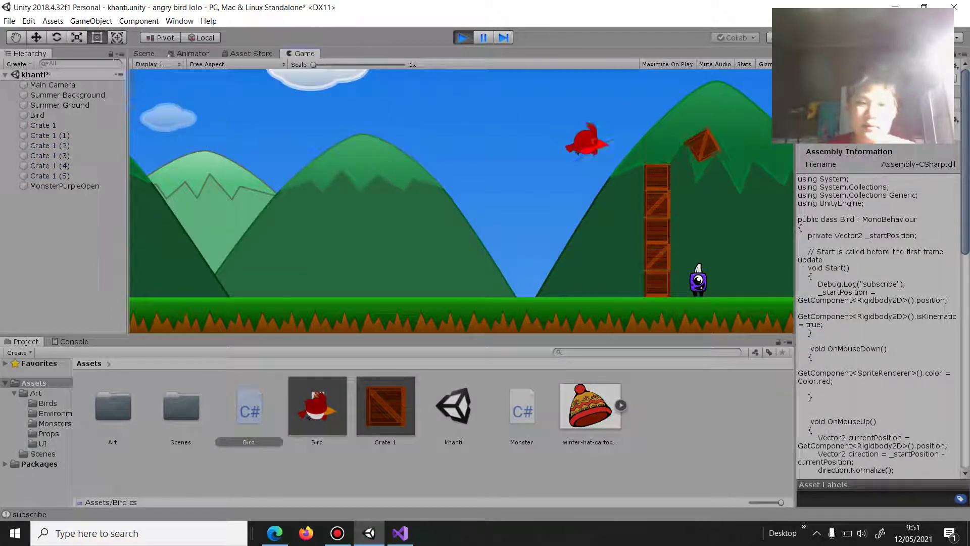
key("ctrl+p")
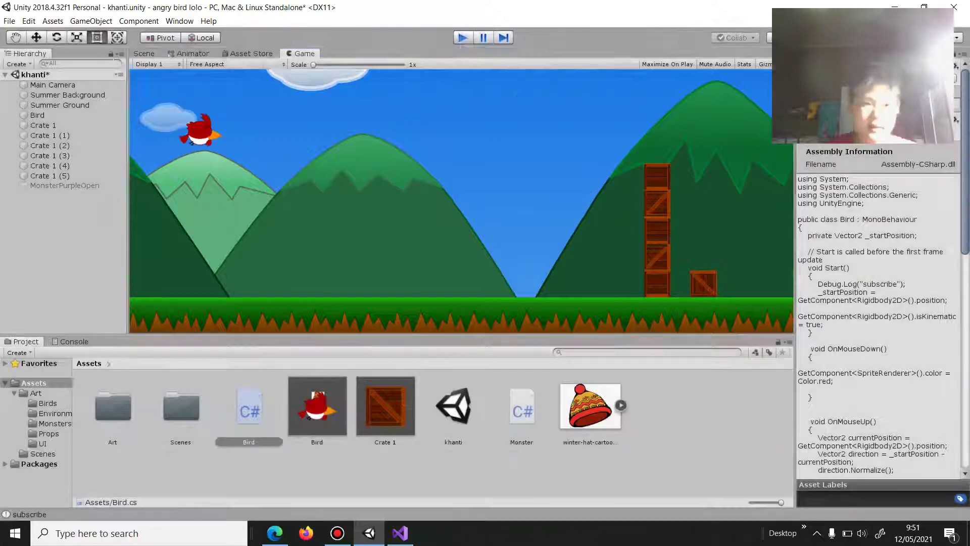
left_click(60, 105)
left_click(37, 114)
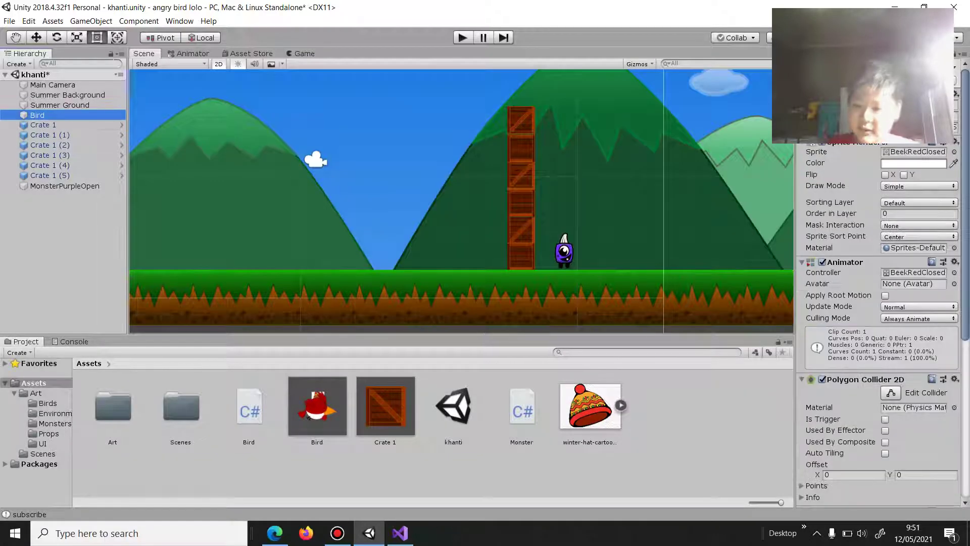
scroll(880, 303, "down", 5)
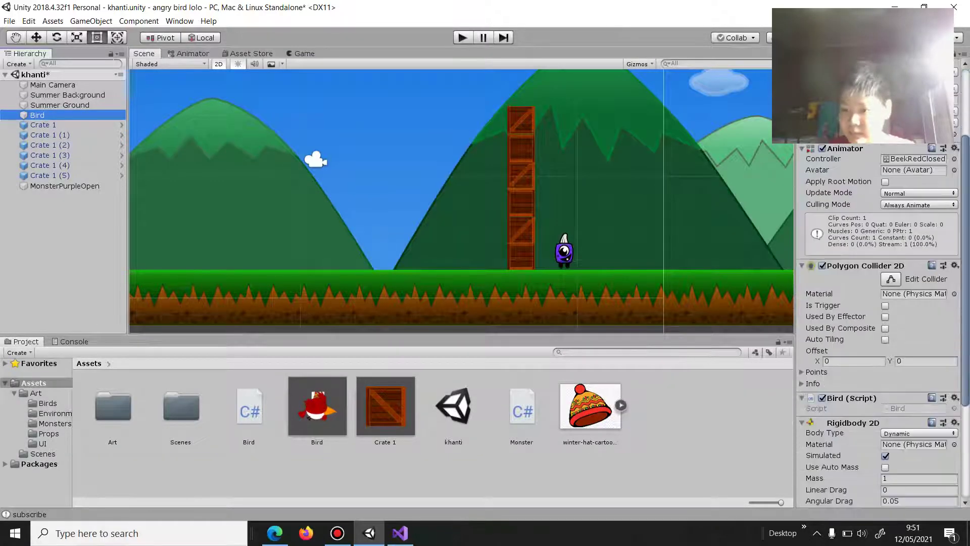
scroll(880, 303, "down", 1)
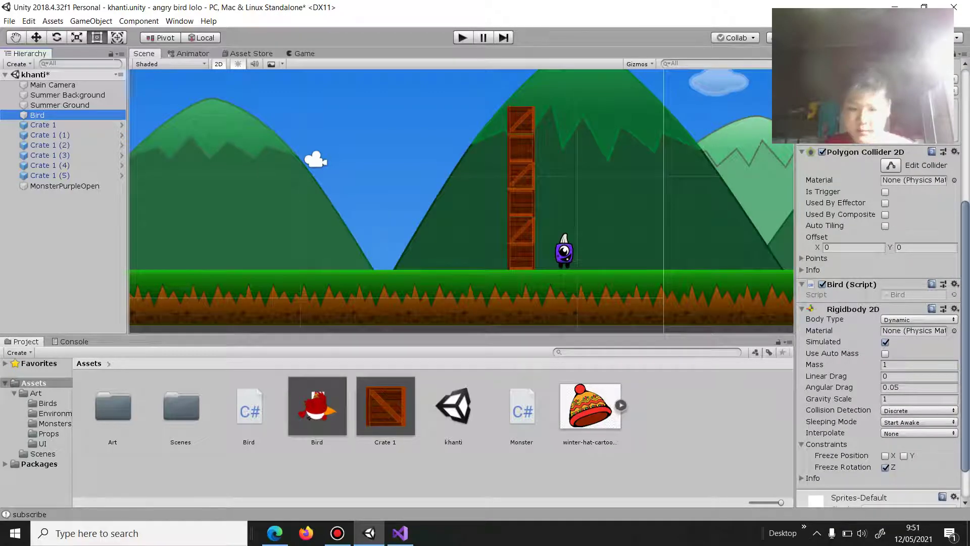
left_click(400, 532)
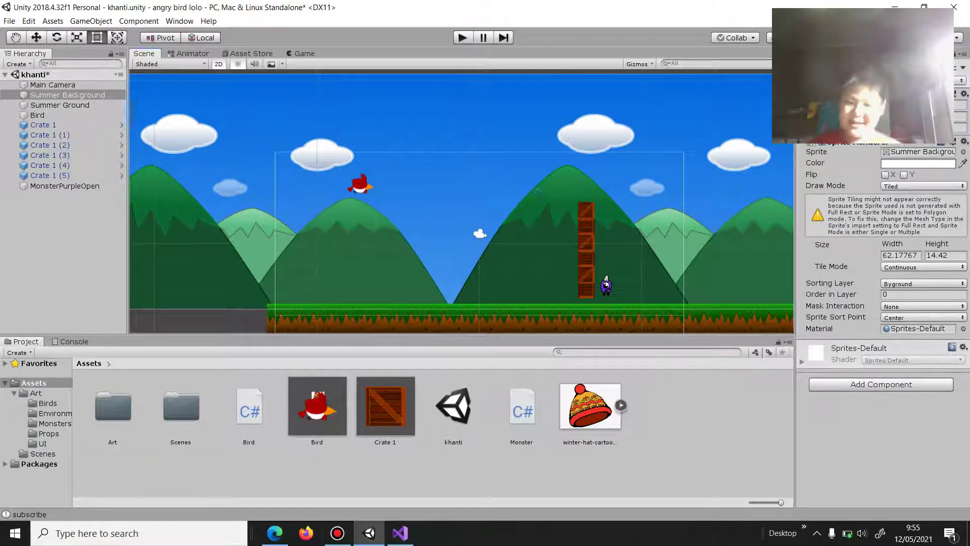
left_click(400, 533)
mouse_move(369, 533)
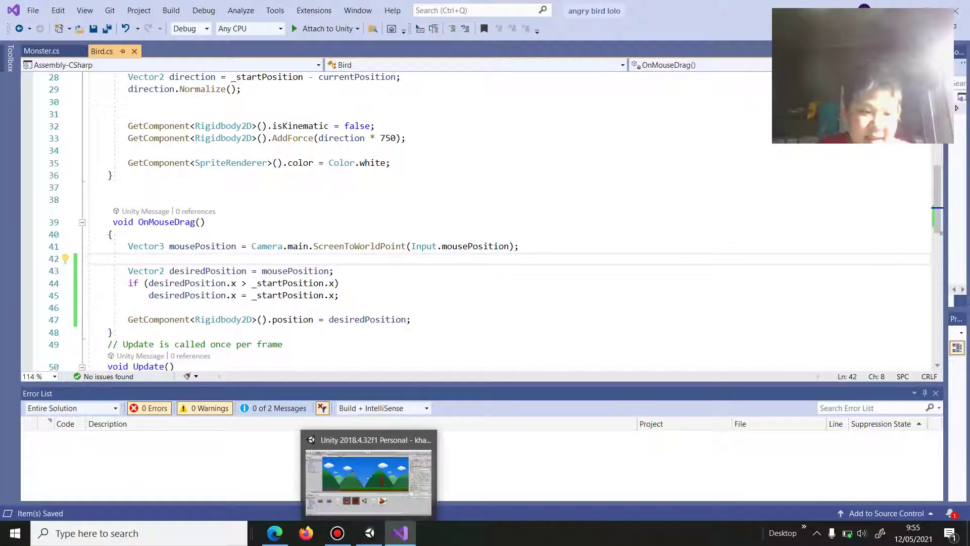
type("transform.position = new Vector3(mousePosition.x, mousePosition.y, transform.position.z);")
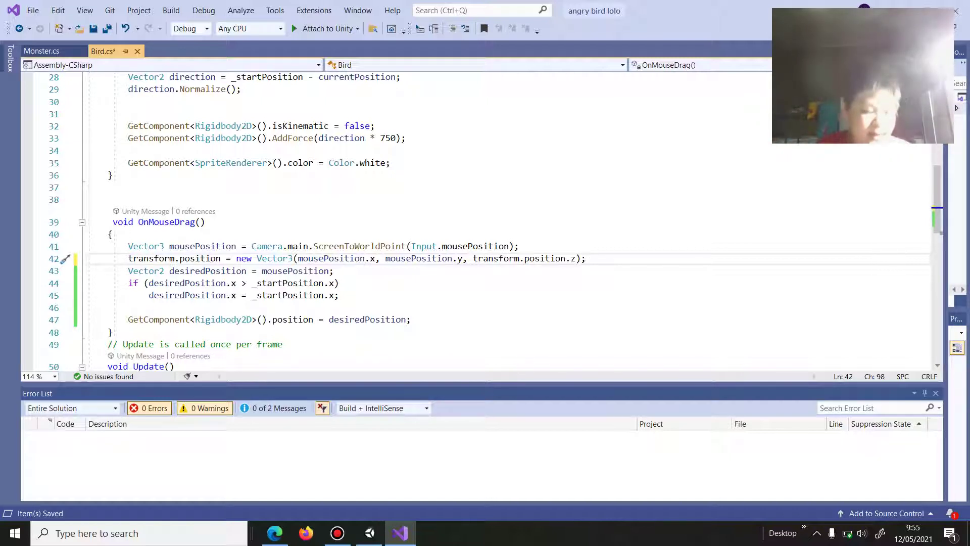
key("ctrl+z")
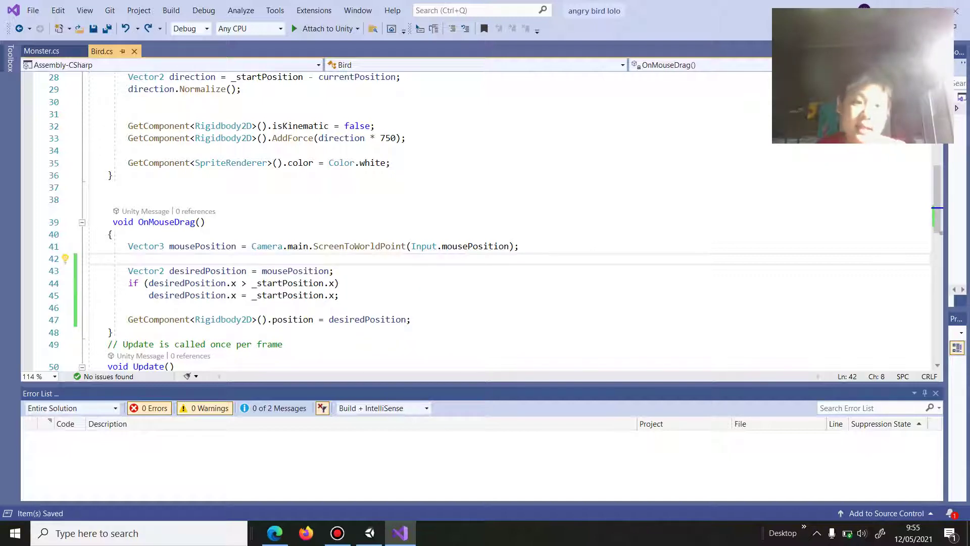
left_click(370, 533)
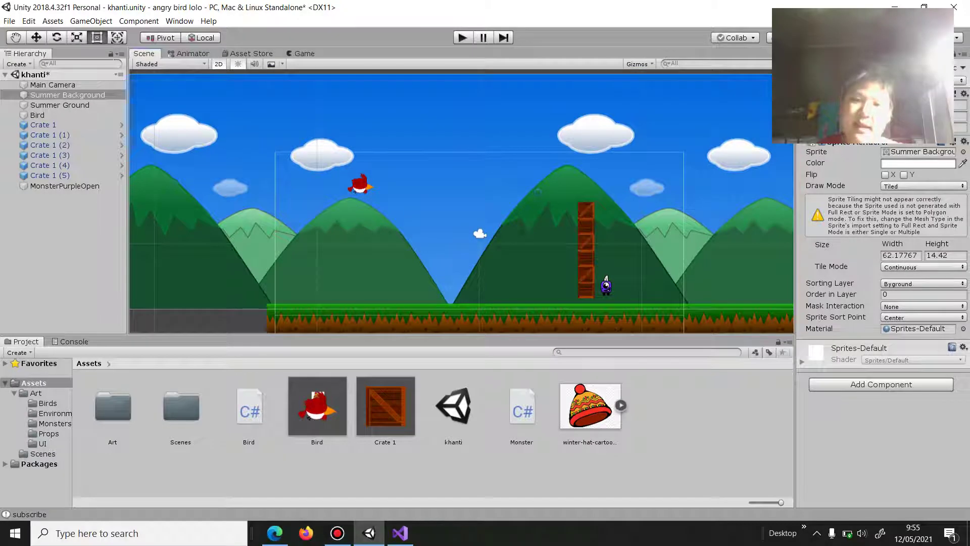
Step: Run the game and fling the bird into the crate tower and purple monster
left_click(463, 37)
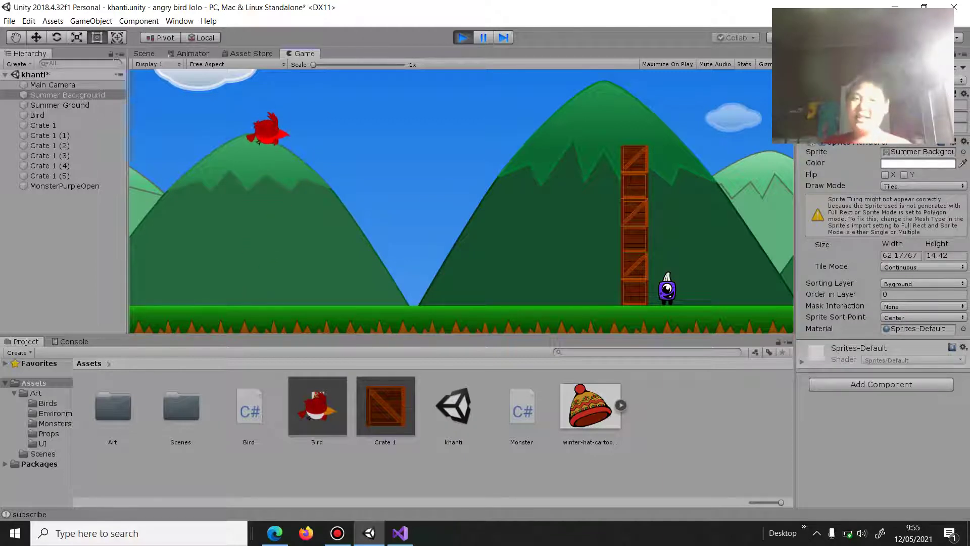
left_click_drag(268, 127, 149, 207)
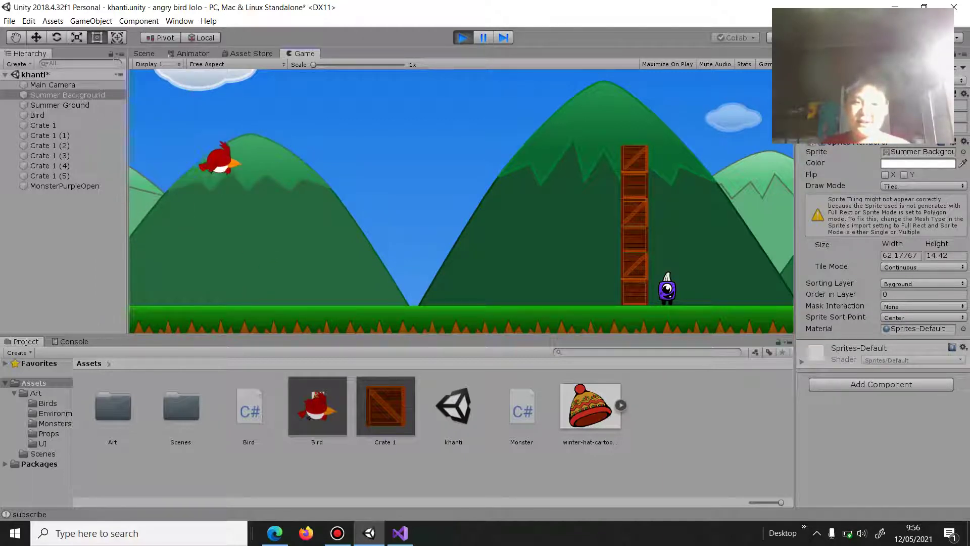